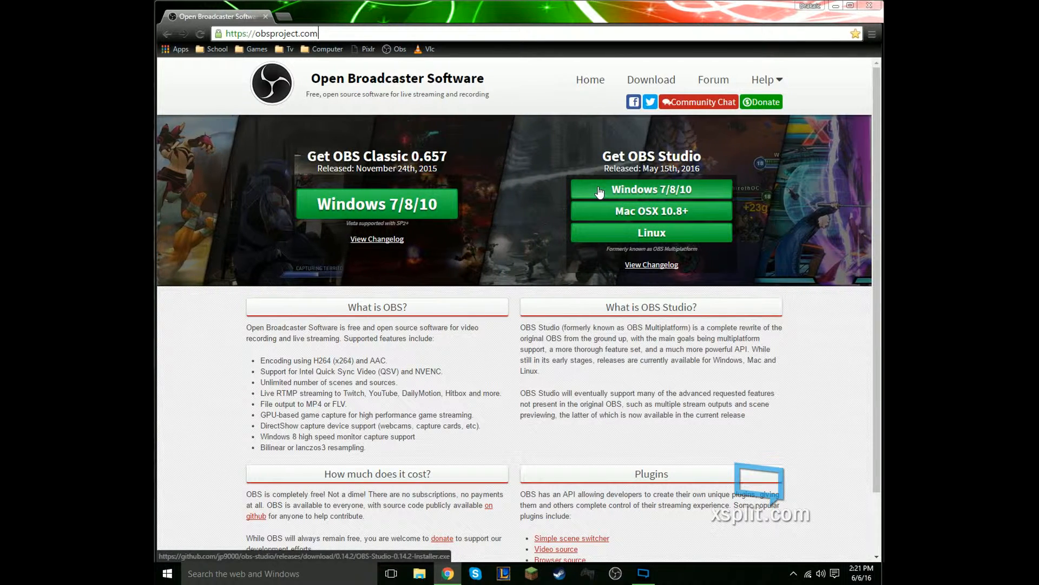
- Search the web for Vlc in a new tab and open the official VideoLAN page for VLC media player
left_click(287, 21)
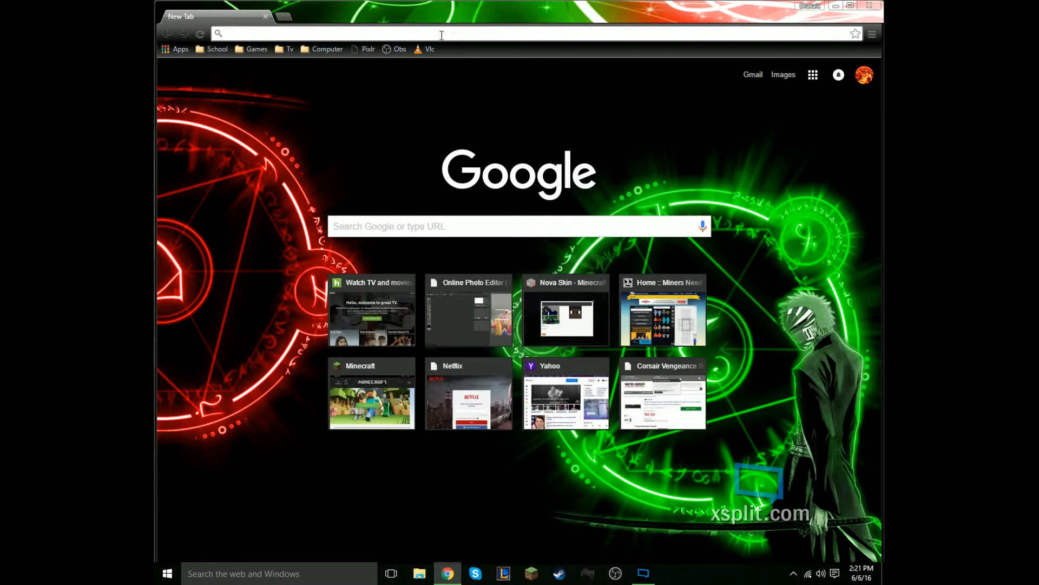
type("Vlc")
key("Return")
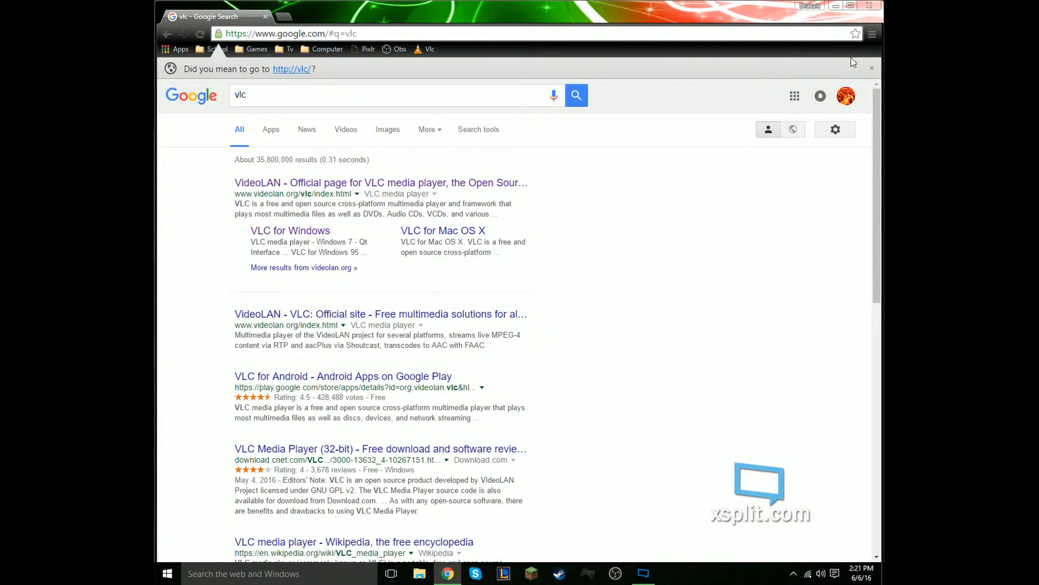
left_click(872, 68)
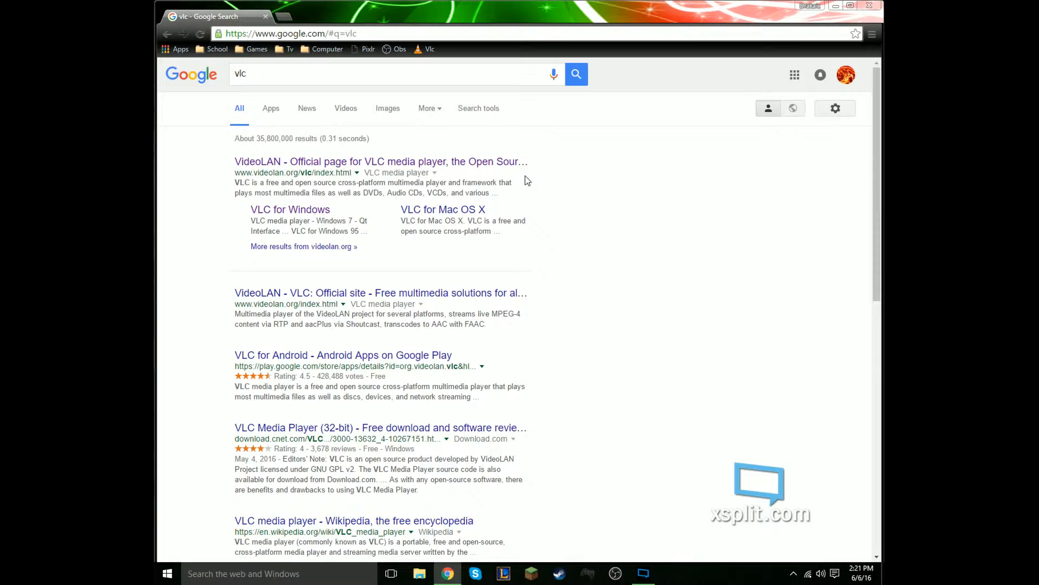
left_click(502, 161)
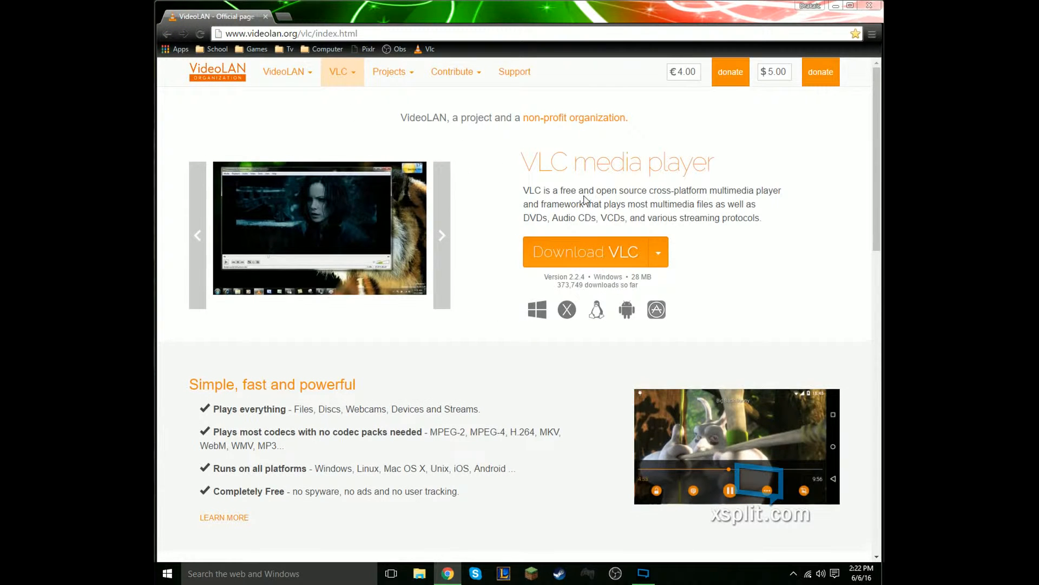
- Check the operating systems offered for the VLC download and close the browser
left_click(659, 253)
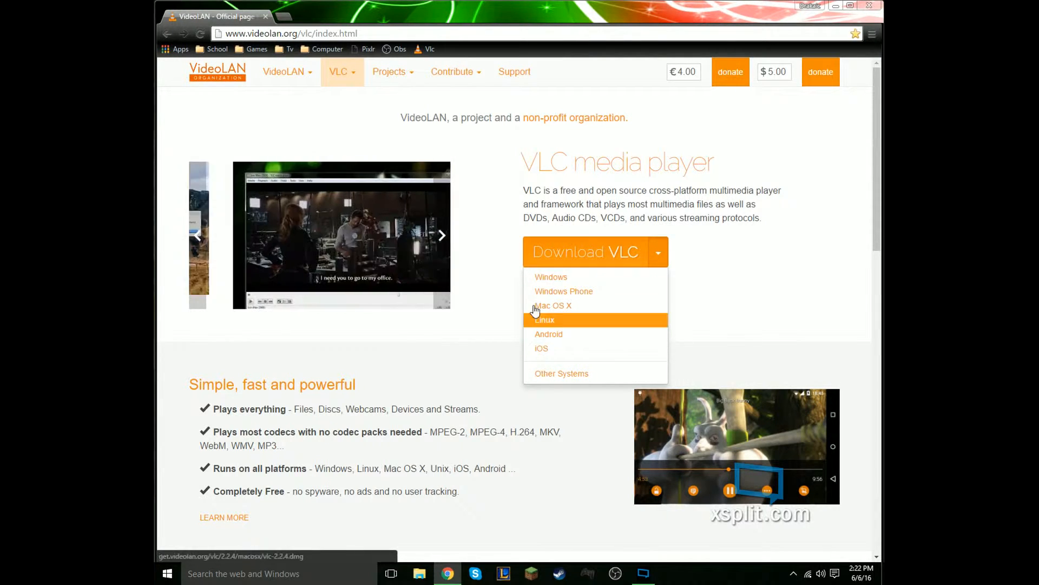
left_click(675, 221)
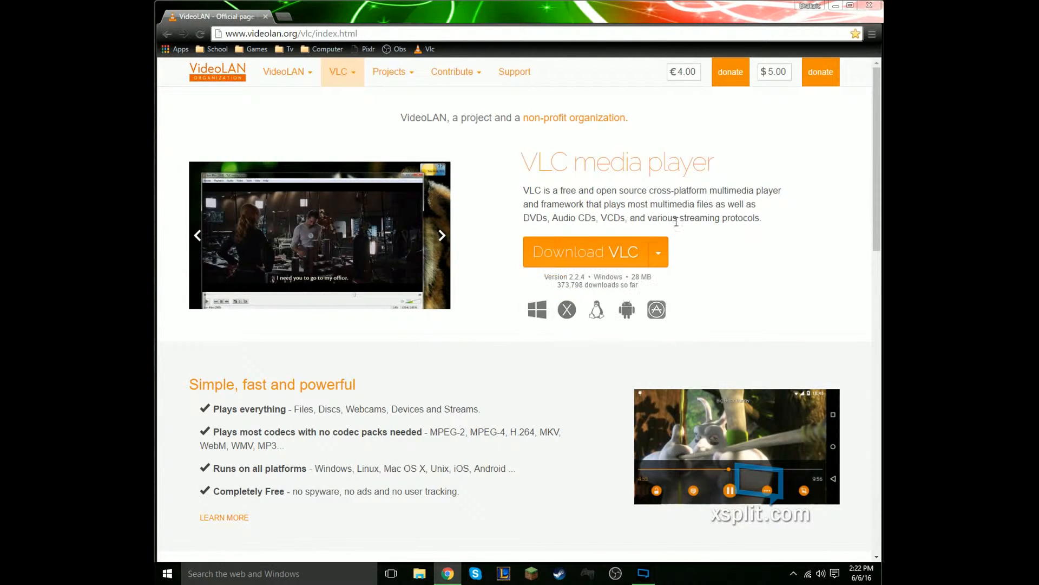
left_click(870, 6)
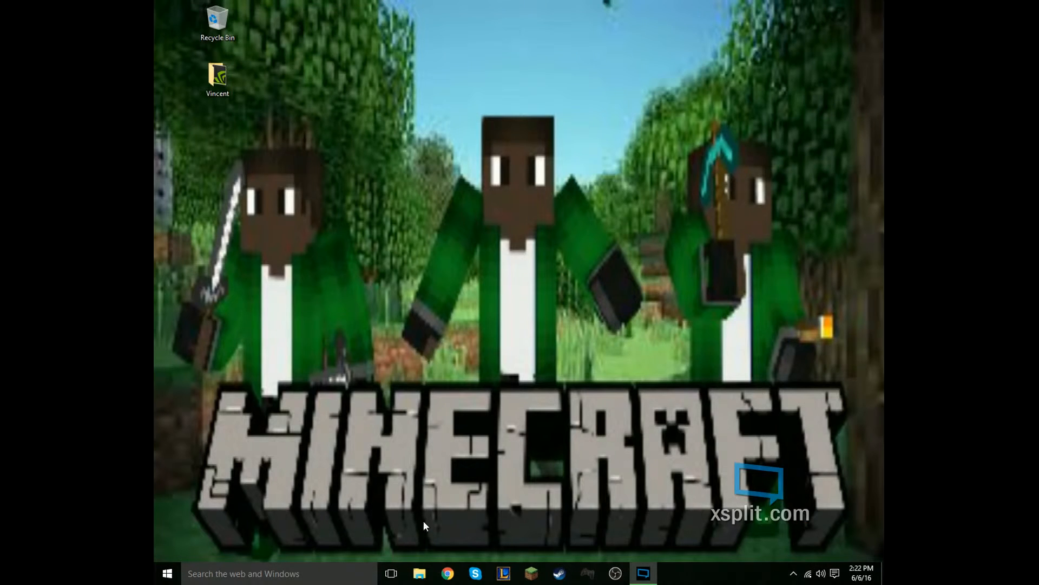
- Look through the Downloads folder in File Explorer for the OBS Studio and VLC installers, and close the window
left_click(420, 573)
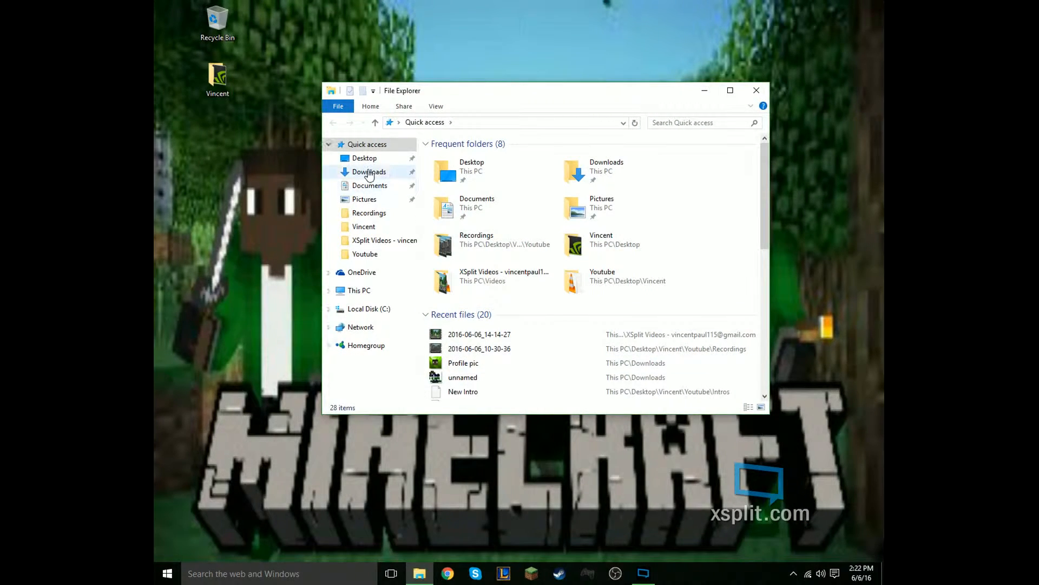
left_click(370, 172)
scroll(669, 259, "down", 2)
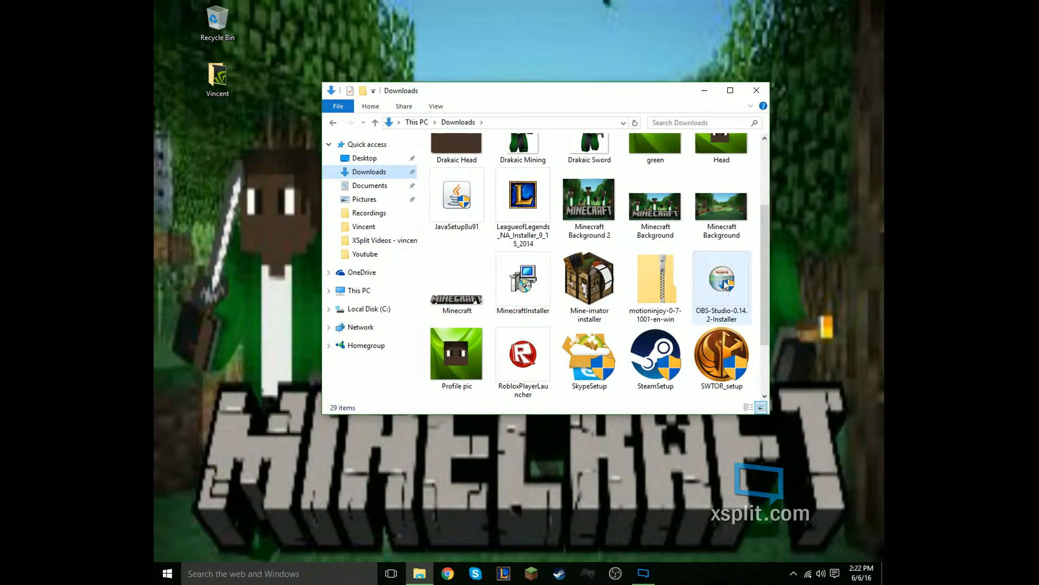
scroll(708, 281, "up", 1)
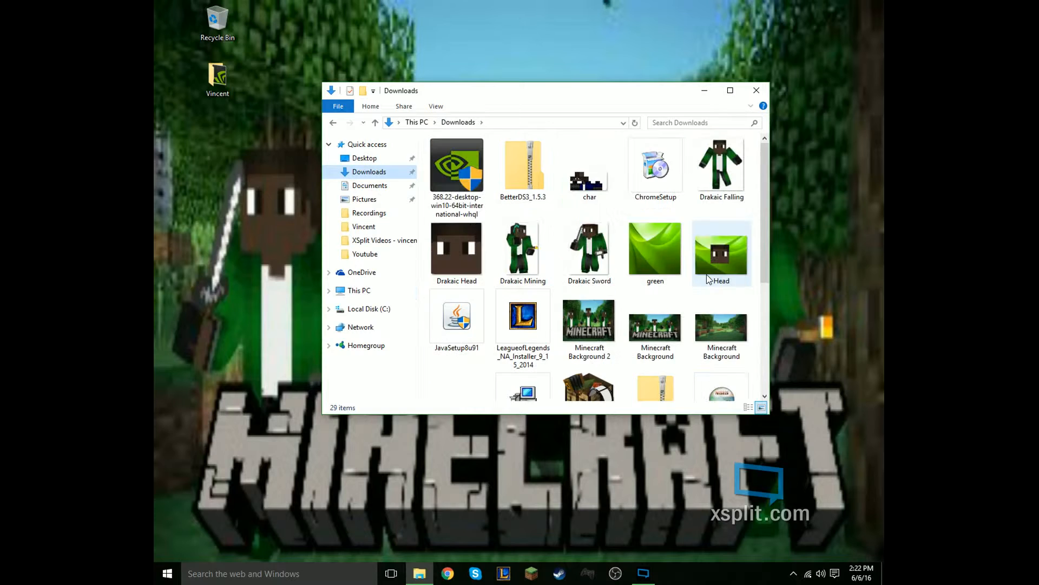
scroll(706, 280, "down", 2)
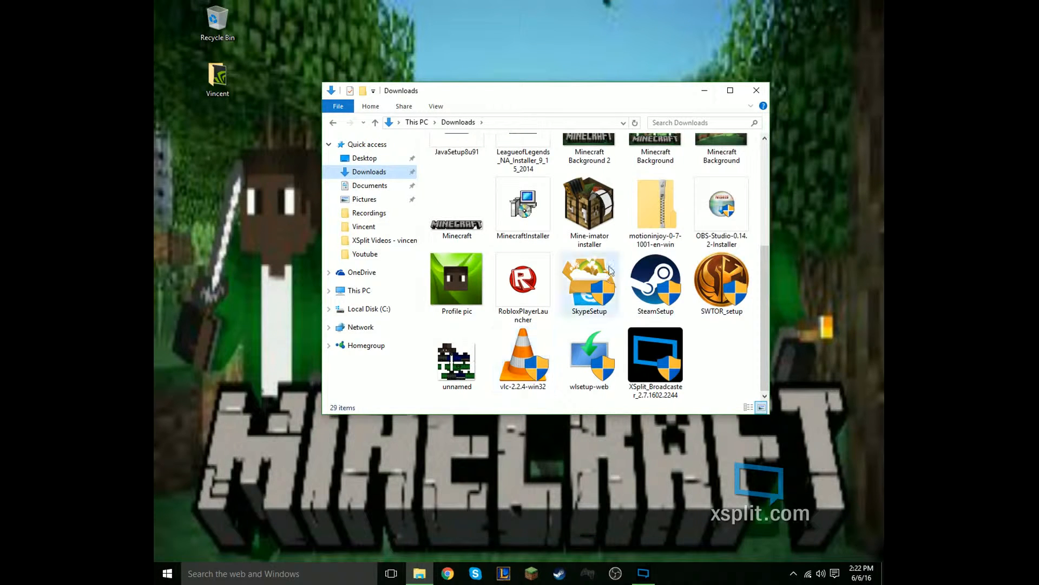
left_click(757, 91)
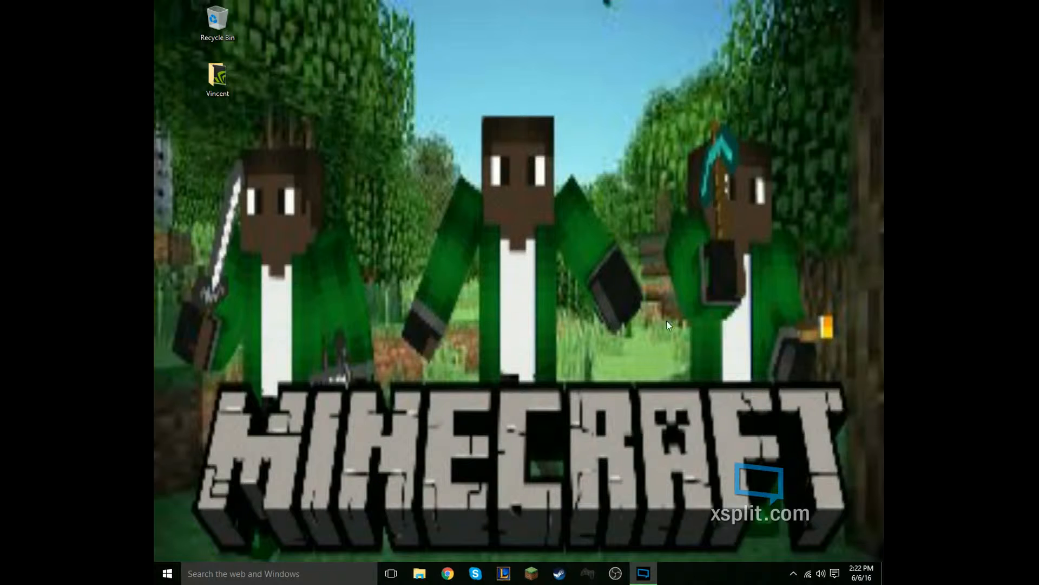
- Launch OBS and select the Display Capture source in Scene 1
left_click(617, 571)
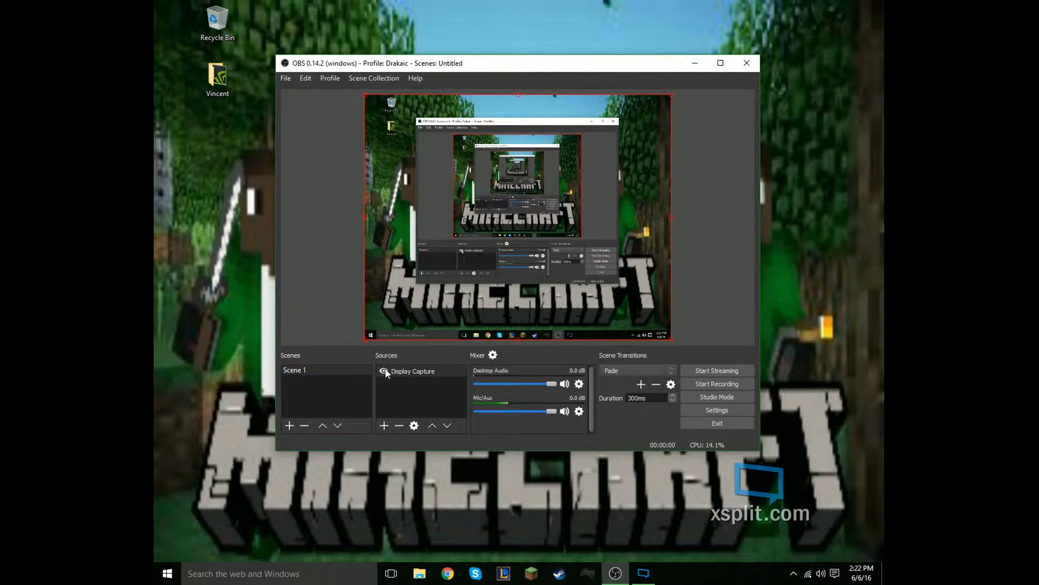
left_click(309, 369)
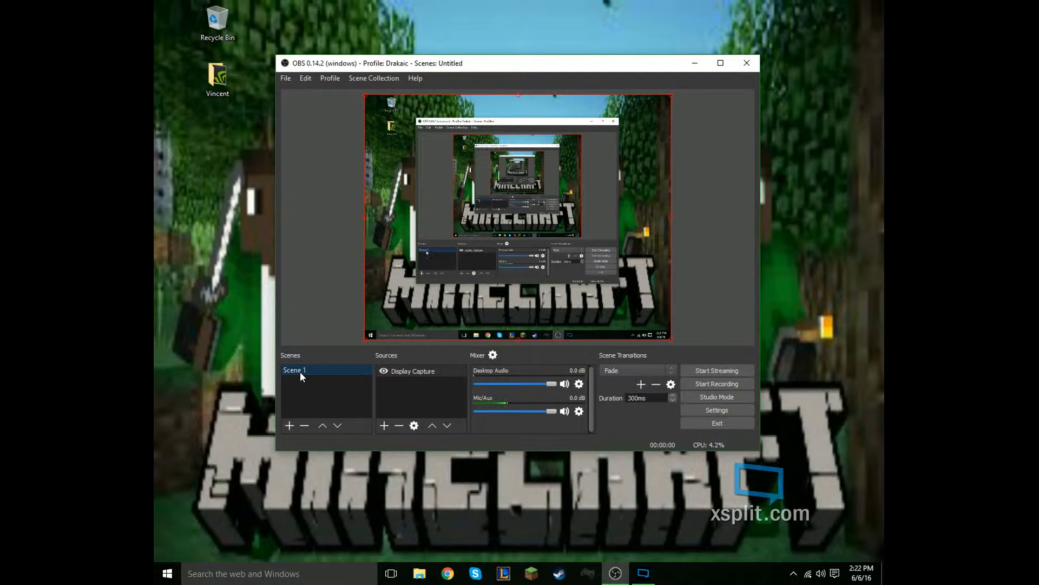
left_click(392, 373)
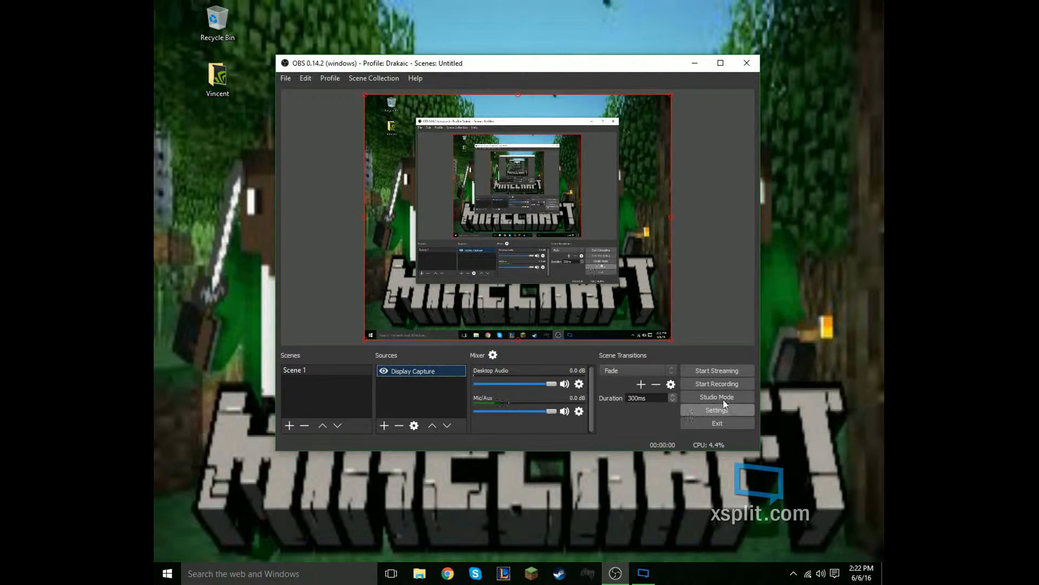
- Open the OBS settings and examine the General language and theme choices and the Stream settings
left_click(286, 78)
left_click(292, 127)
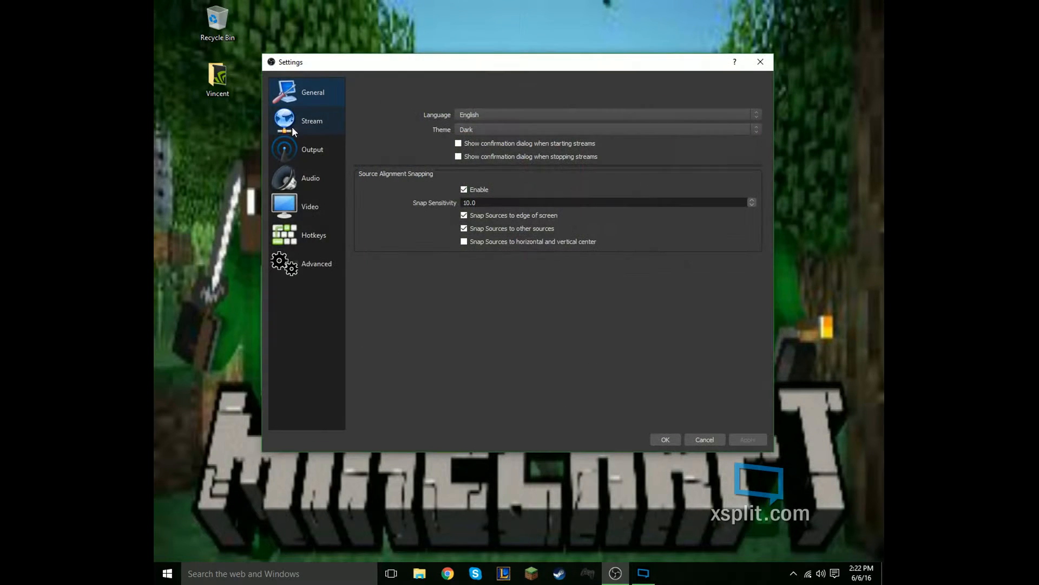
left_click_drag(348, 60, 320, 37)
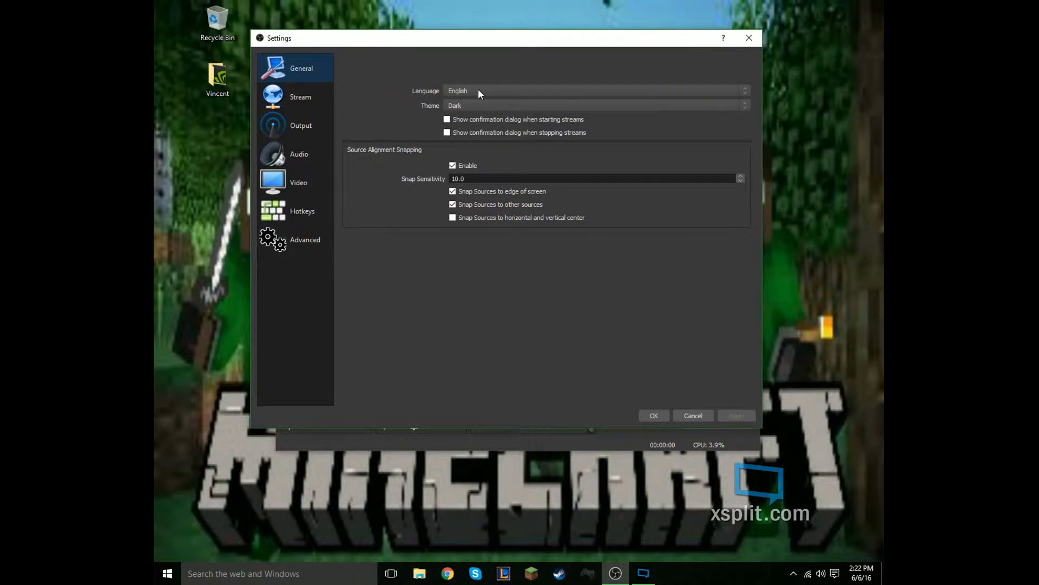
left_click(478, 89)
left_click(454, 71)
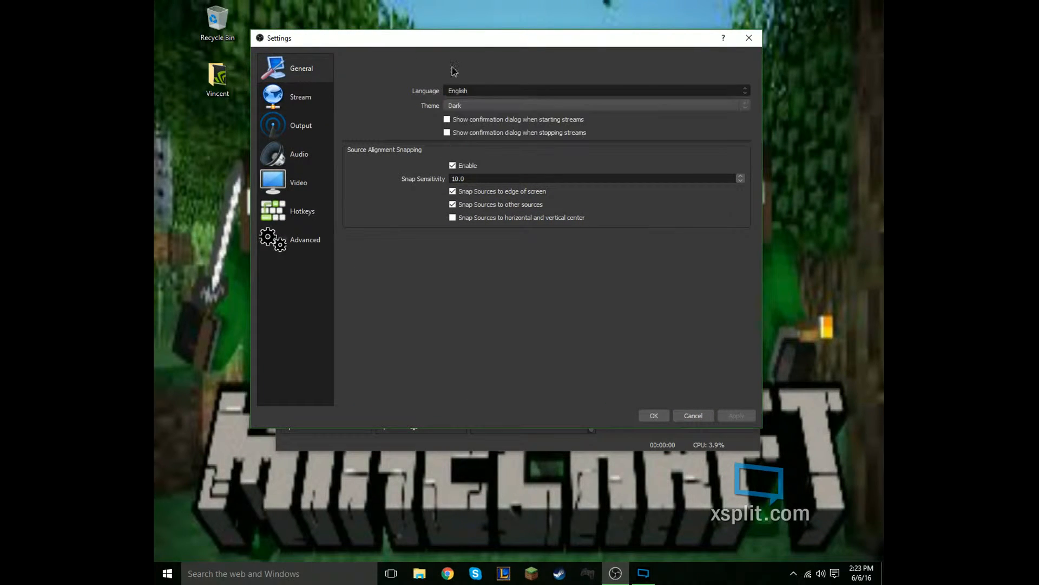
left_click(476, 92)
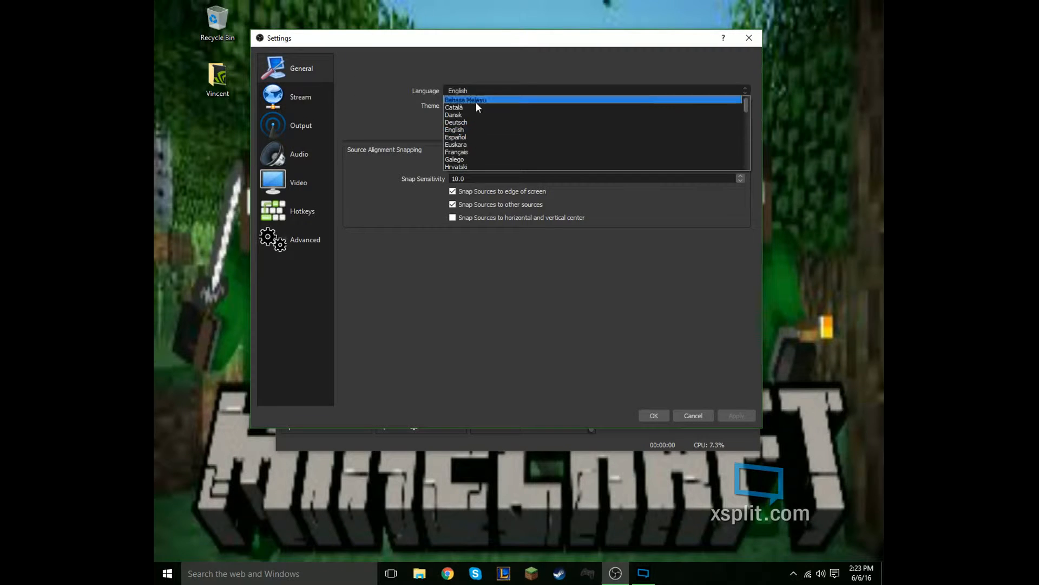
left_click(472, 87)
left_click(468, 106)
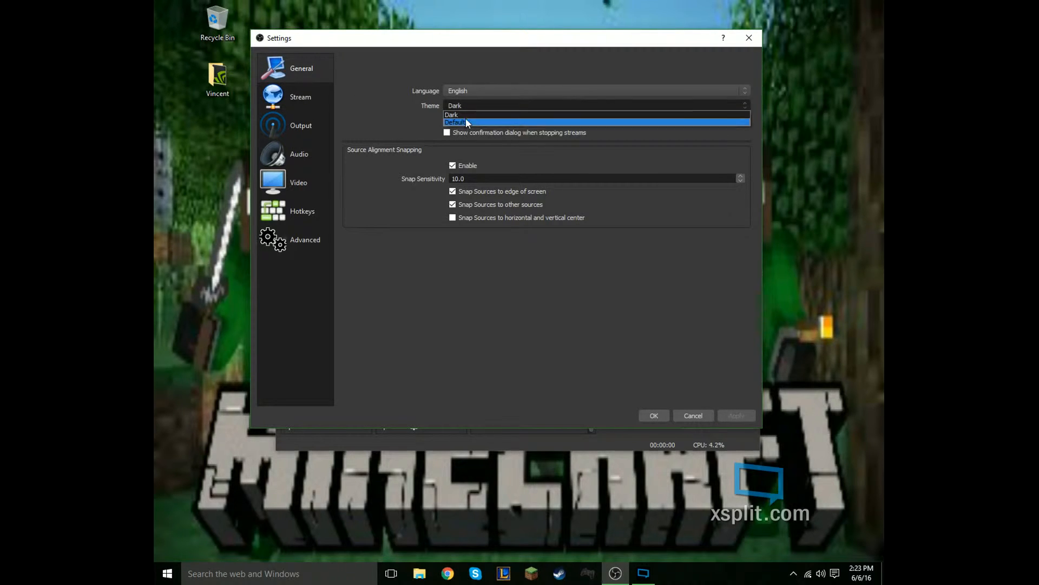
left_click(422, 112)
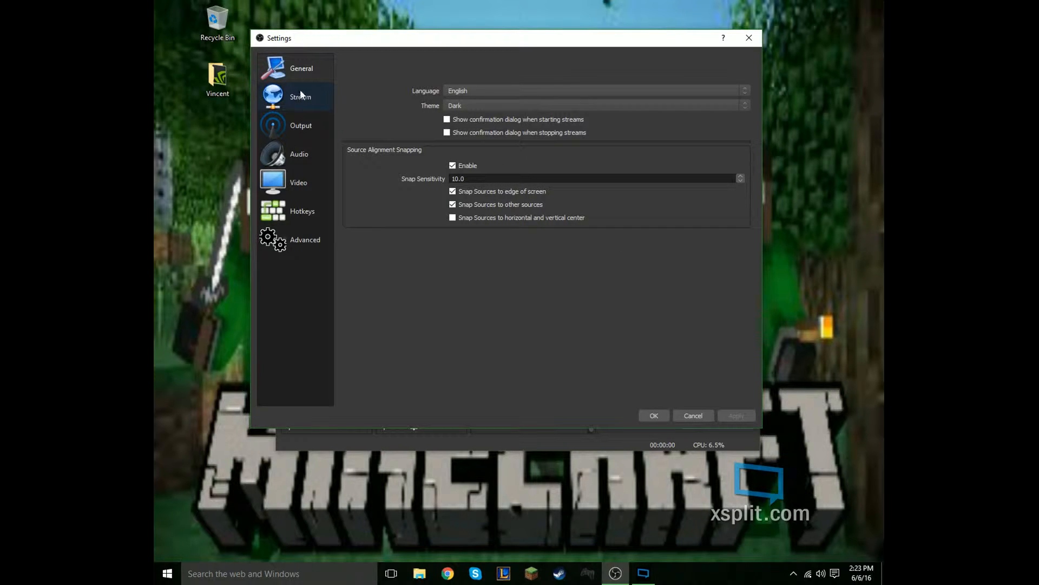
left_click(299, 108)
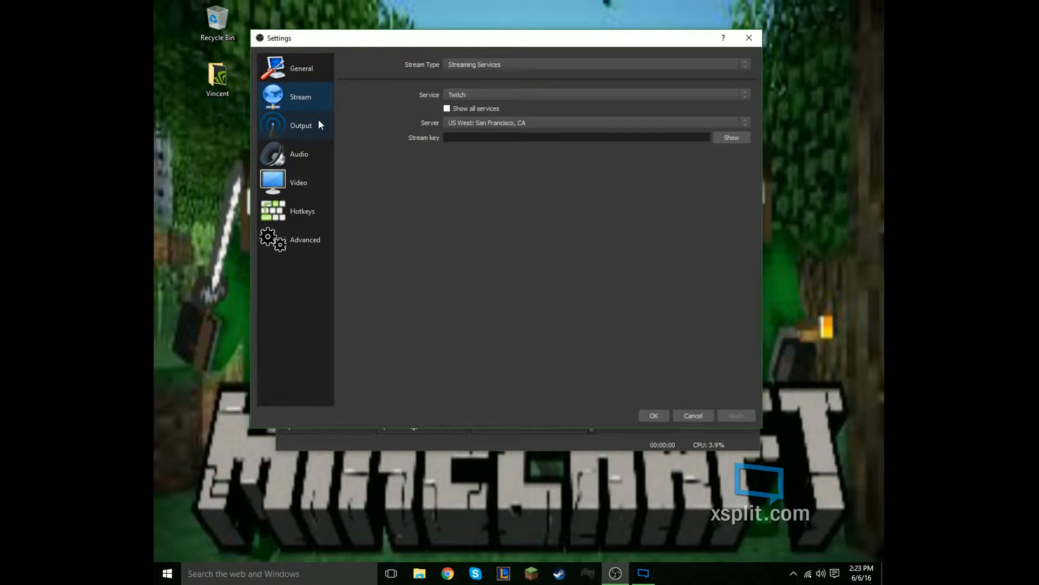
- Examine the streaming Output settings, covering the video bitrate, encoder and encoder preset, keeping Software (x264) as the encoder
left_click(287, 126)
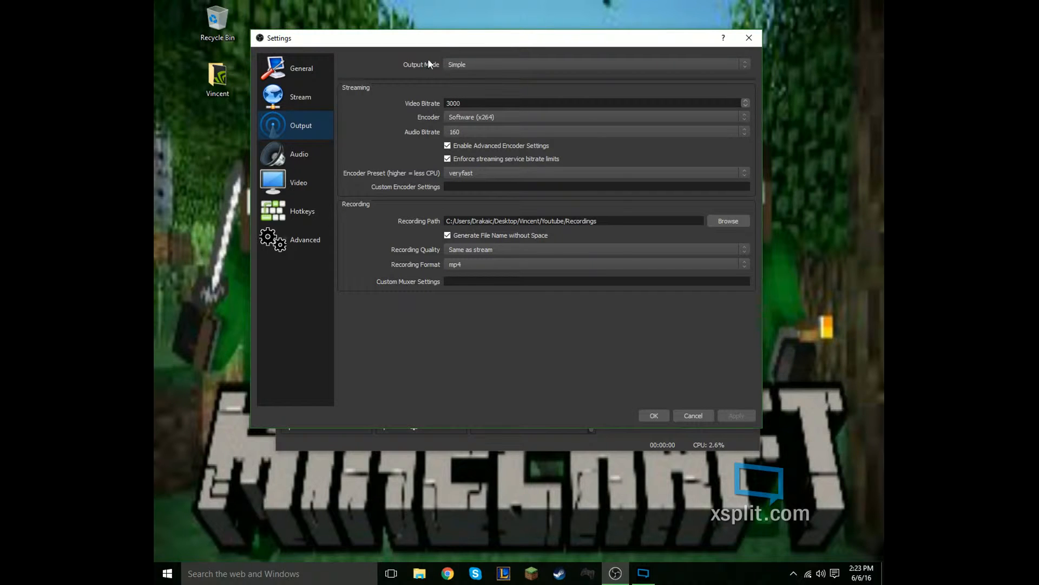
left_click_drag(468, 103, 432, 100)
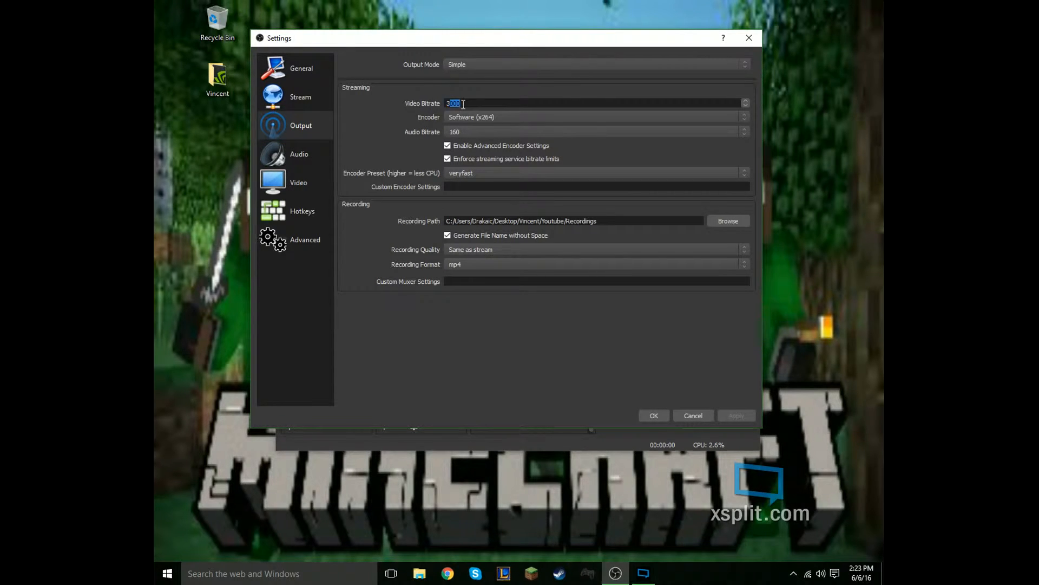
left_click(491, 108)
left_click(466, 117)
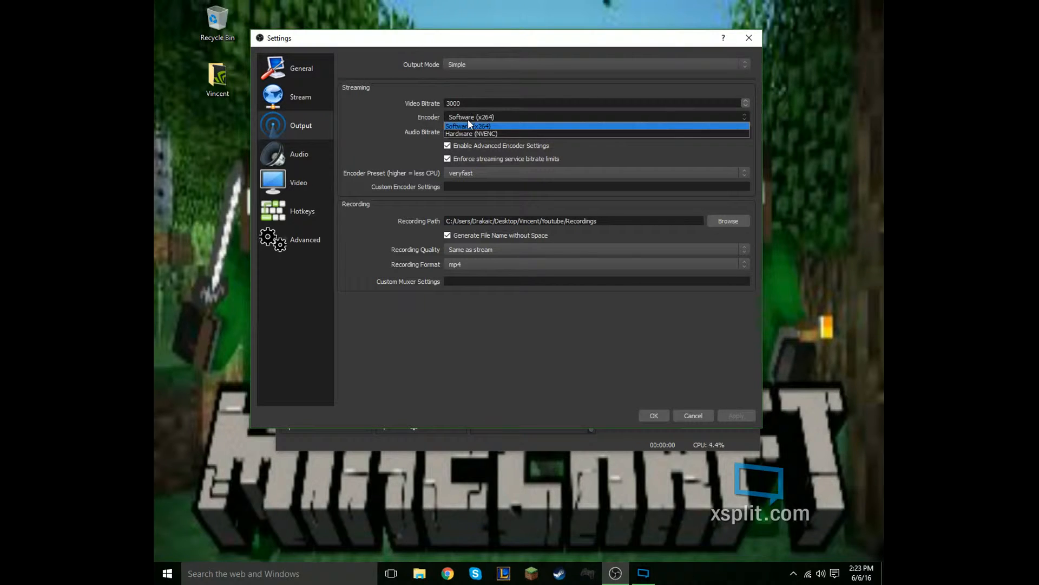
left_click(470, 126)
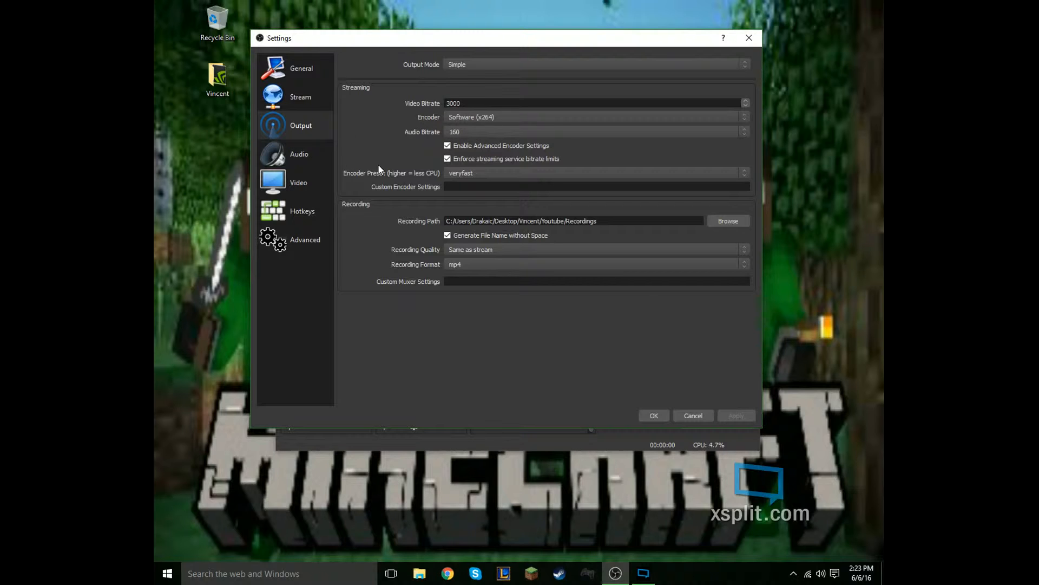
left_click(451, 172)
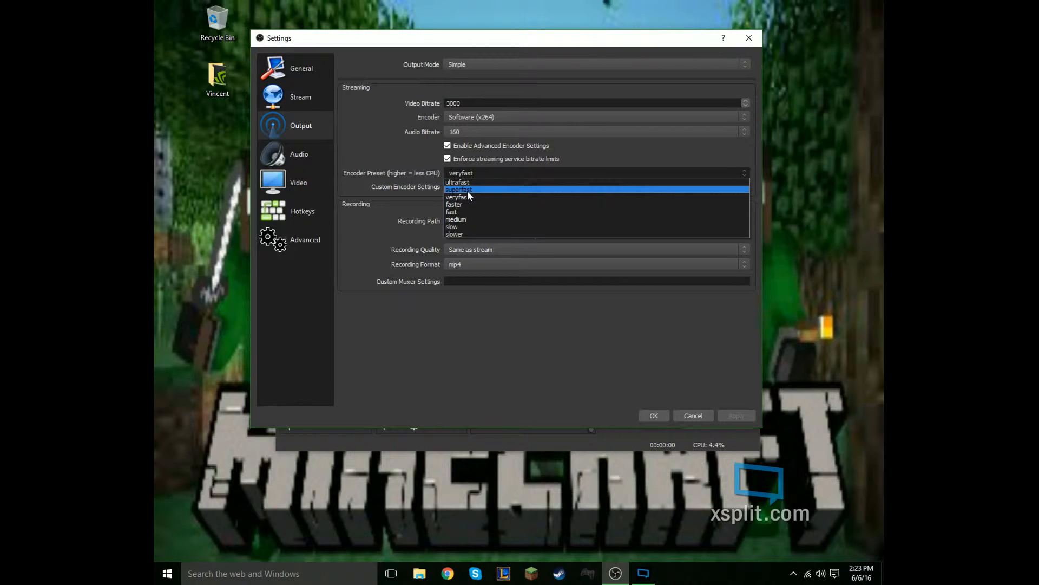
left_click(370, 168)
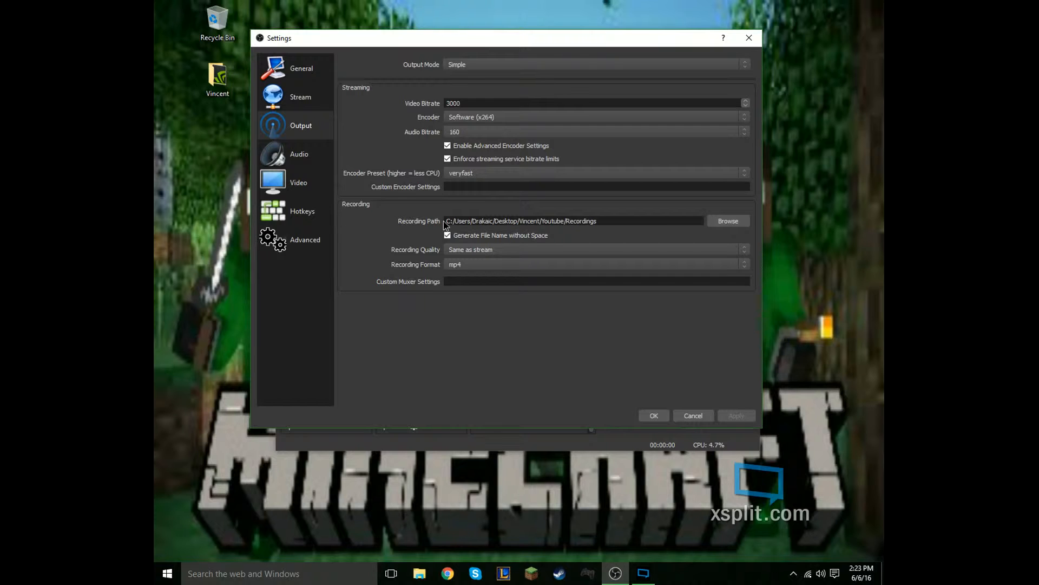
- Open the recording directory chooser from the Output settings and dismiss it without picking a folder
left_click(722, 222)
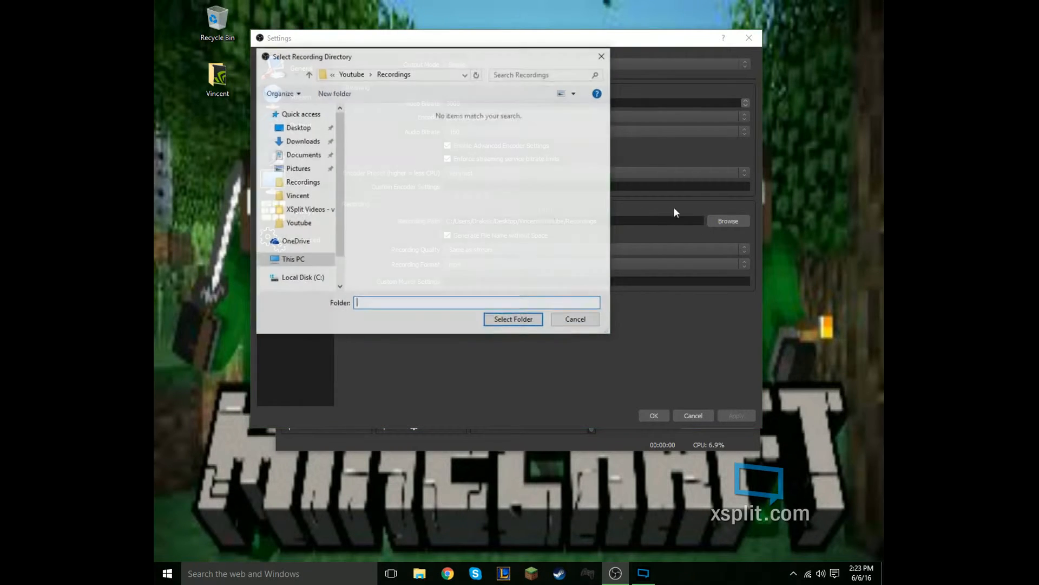
left_click_drag(550, 59, 704, 243)
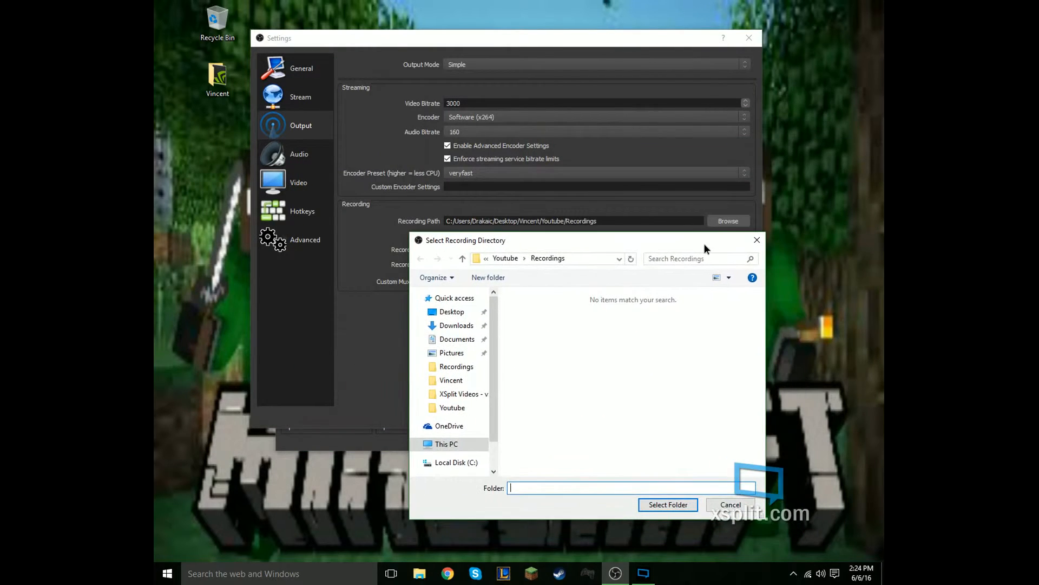
left_click(758, 243)
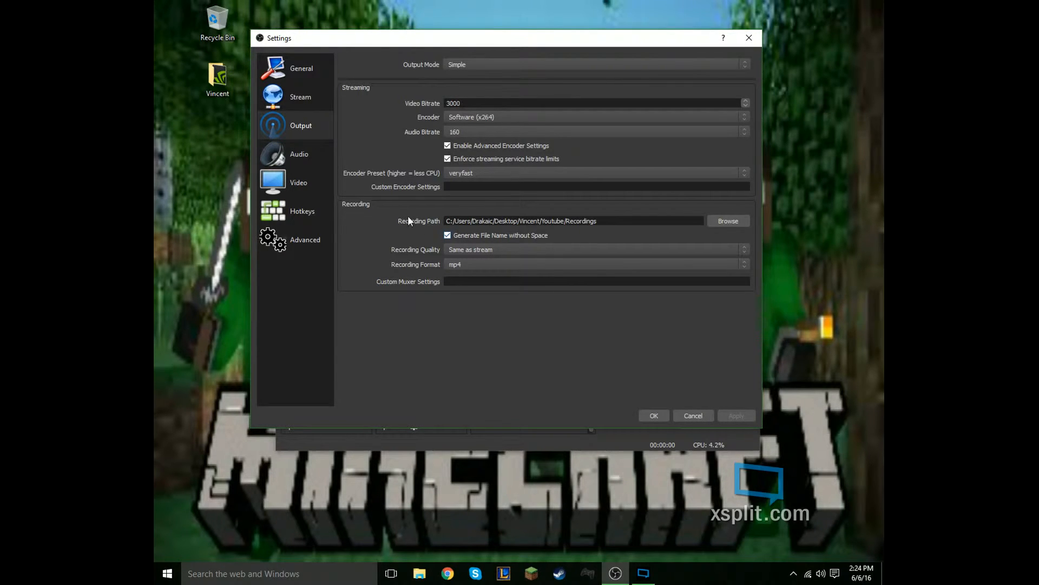
- Examine the available recording quality and recording format options in the Output settings
left_click(460, 249)
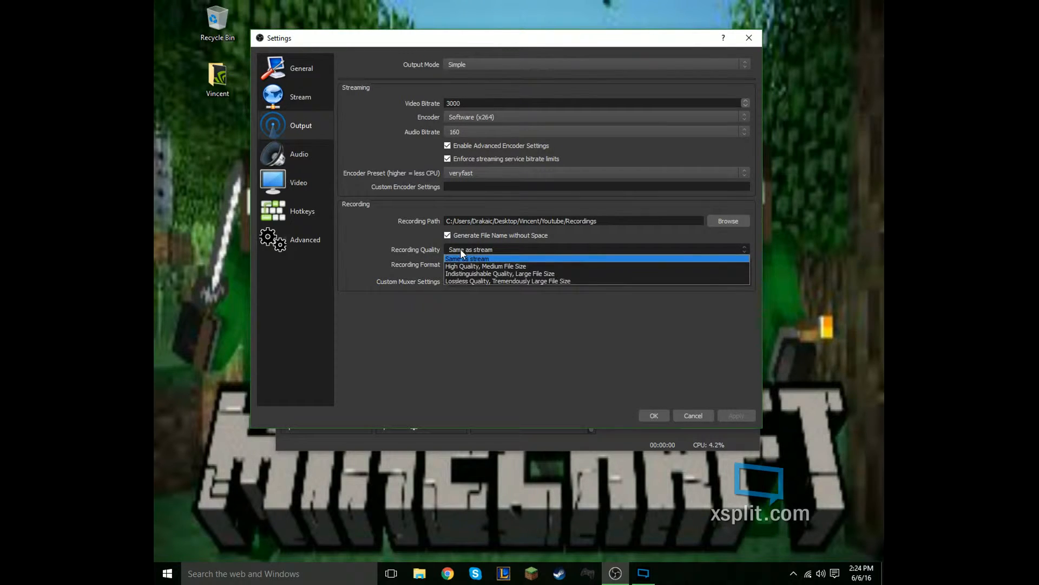
left_click(460, 250)
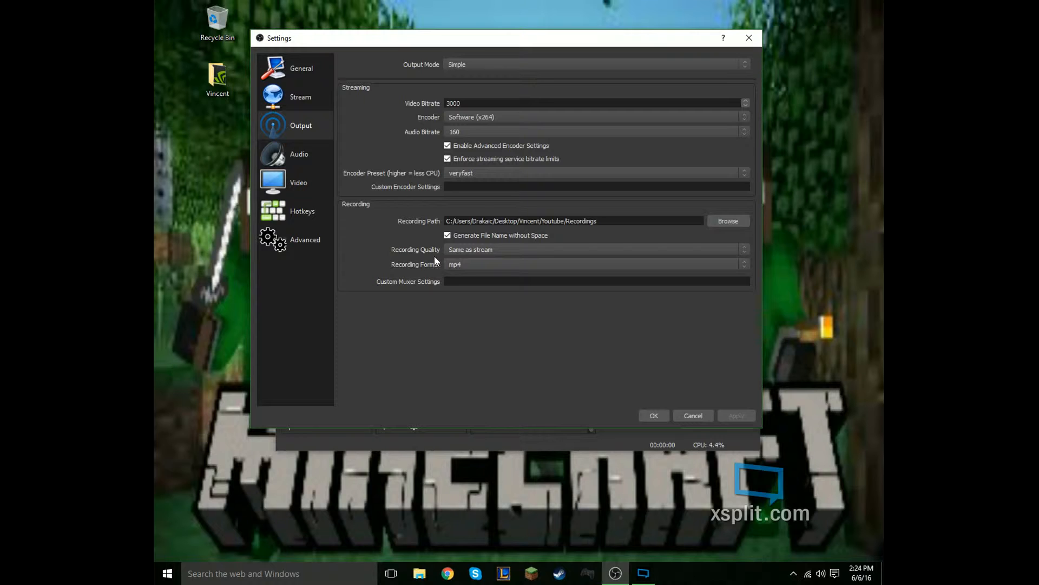
left_click(470, 264)
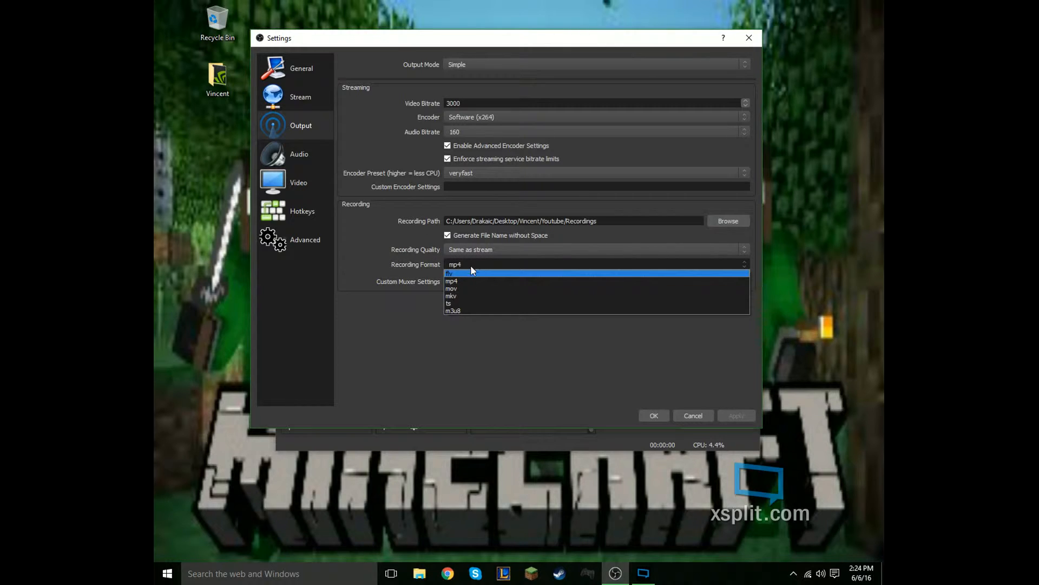
left_click(413, 282)
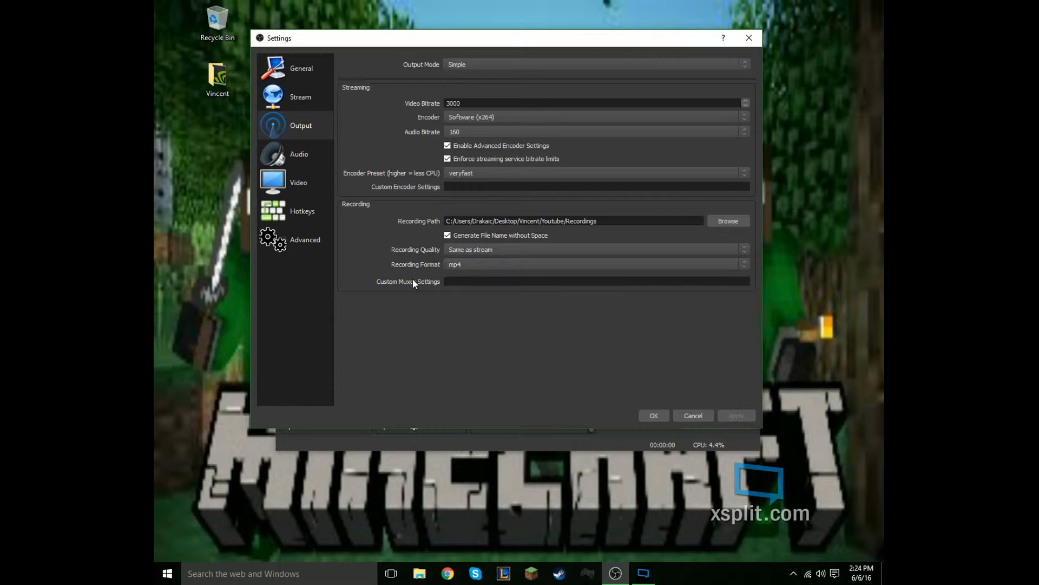
- Examine the Audio settings, covering the channel options, the desktop audio device list and the mic/auxiliary device list
left_click(291, 154)
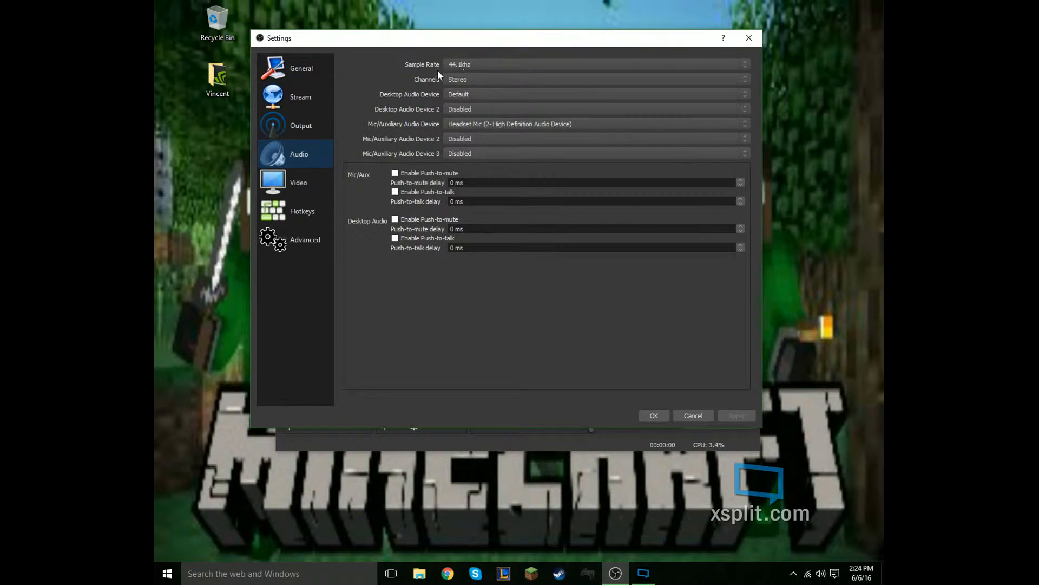
left_click(450, 80)
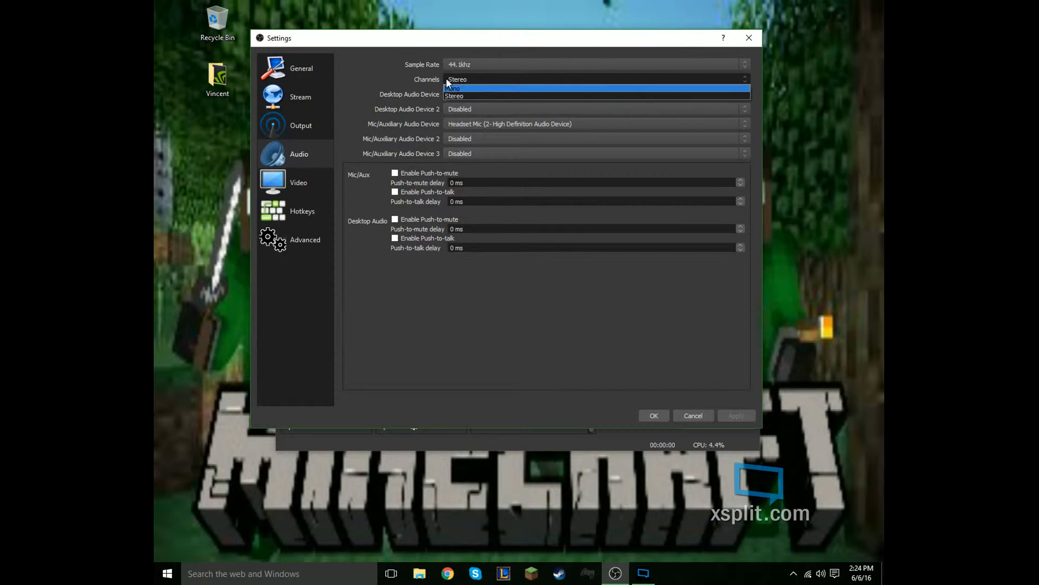
left_click(446, 78)
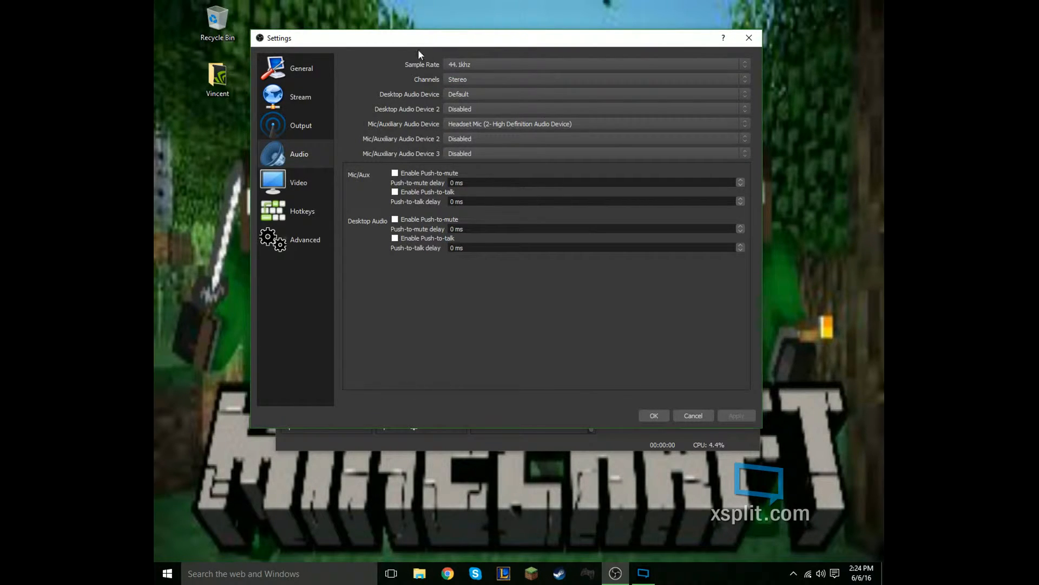
left_click(449, 96)
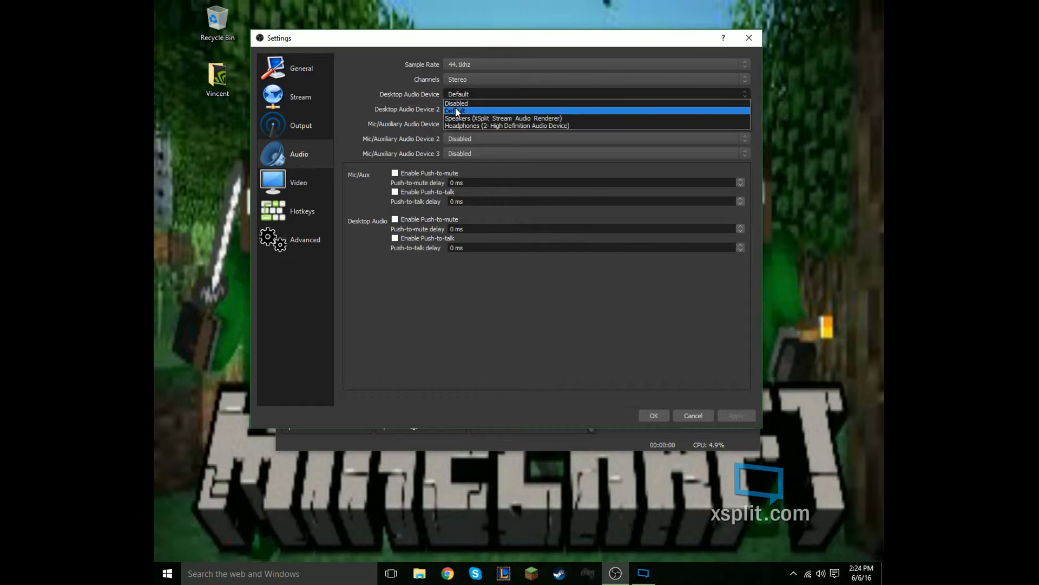
left_click(460, 95)
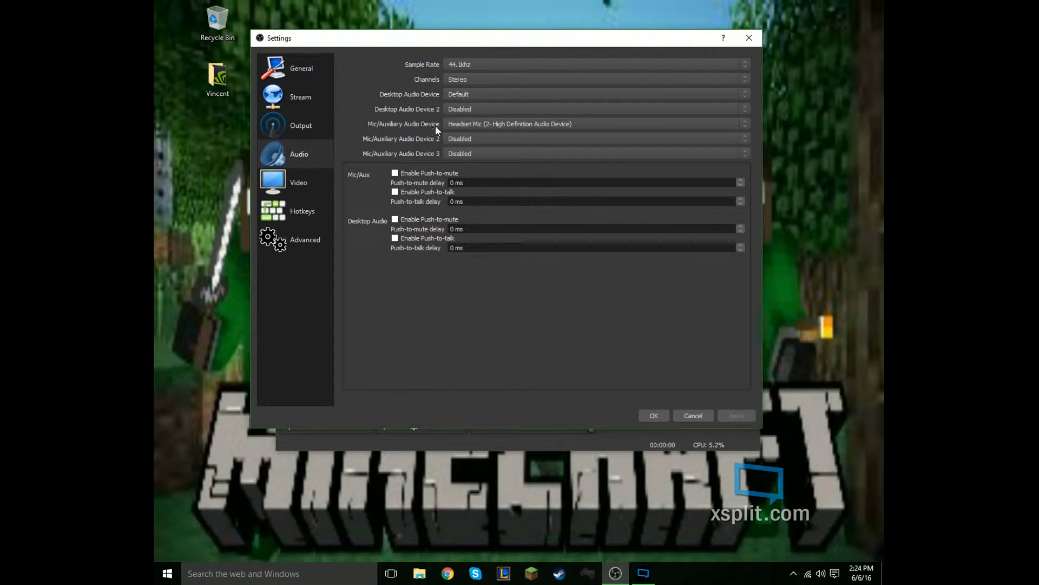
left_click(468, 124)
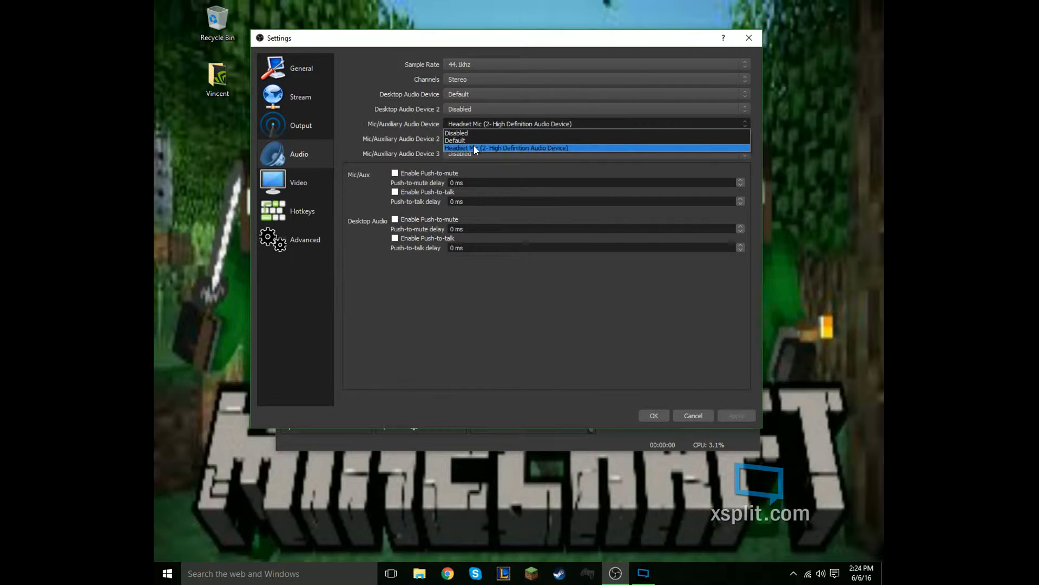
left_click(369, 116)
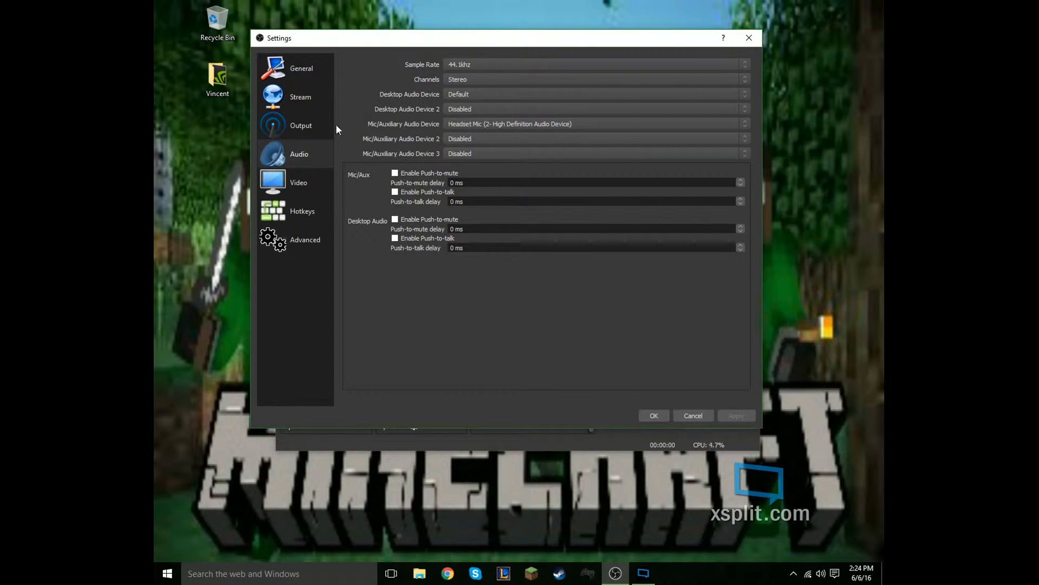
- Examine the base canvas resolution and the scaled output resolution in the Video settings
left_click(271, 186)
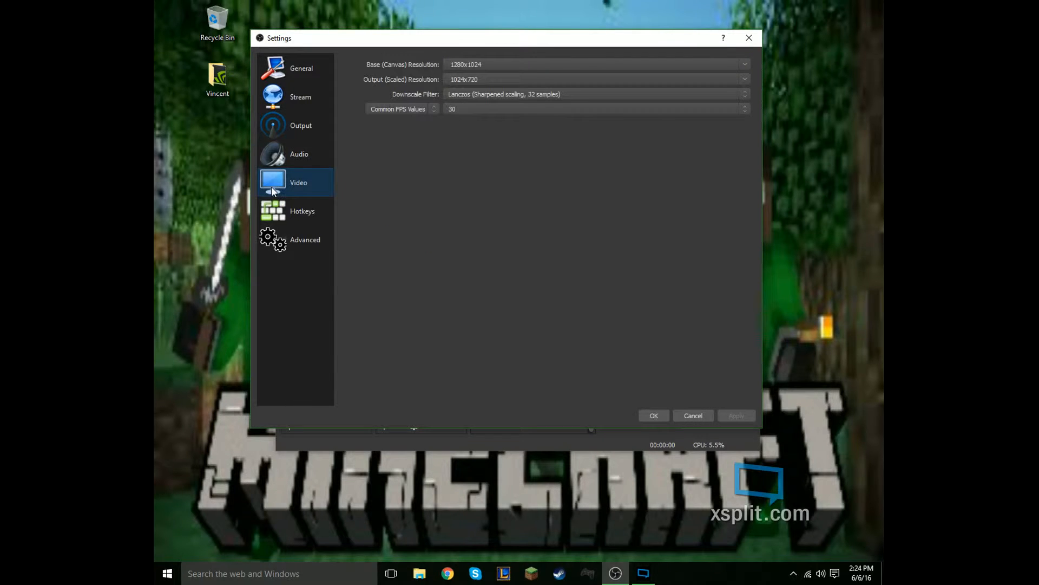
left_click(459, 65)
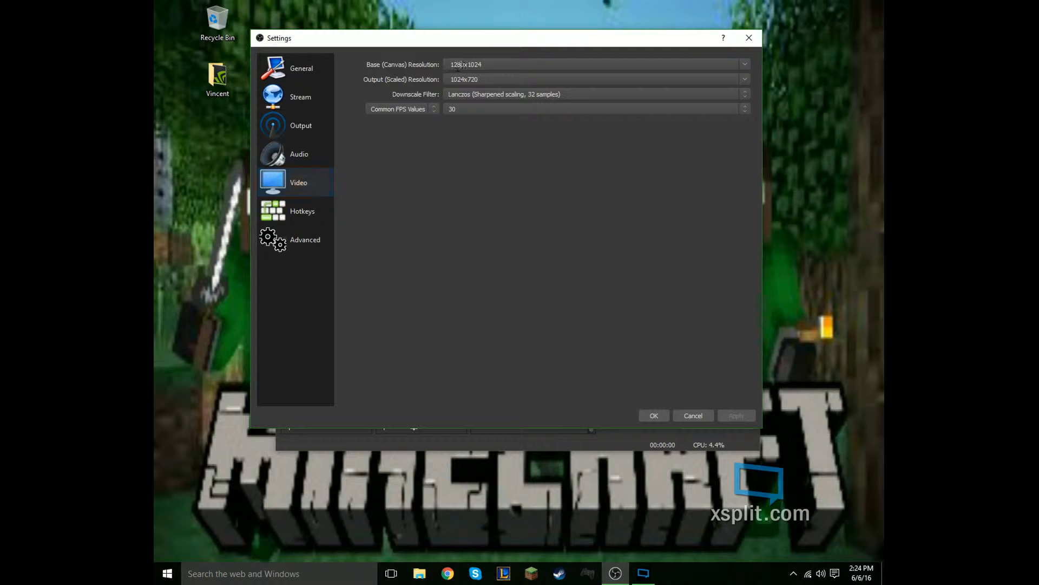
left_click(497, 65)
key("Tab")
left_click(512, 77)
- Review the downscale filter options, choose 30 as the common FPS value, and accept the settings
left_click(453, 94)
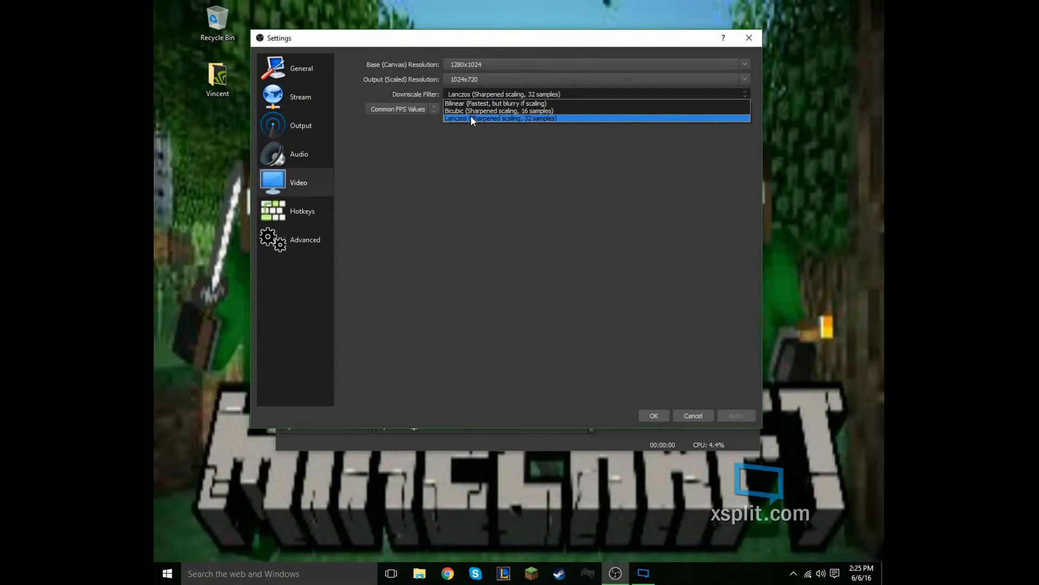
left_click(490, 146)
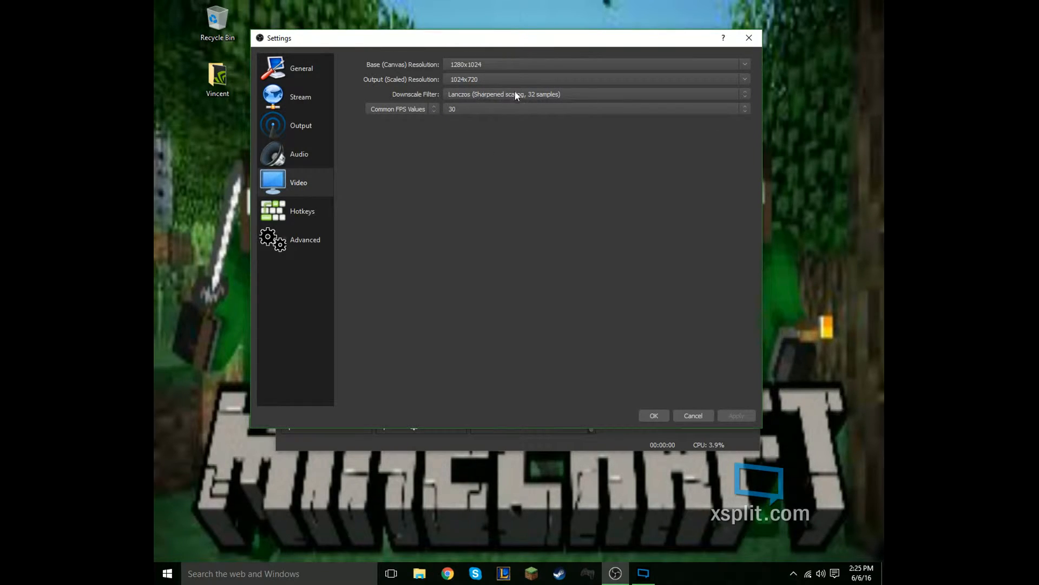
left_click(456, 112)
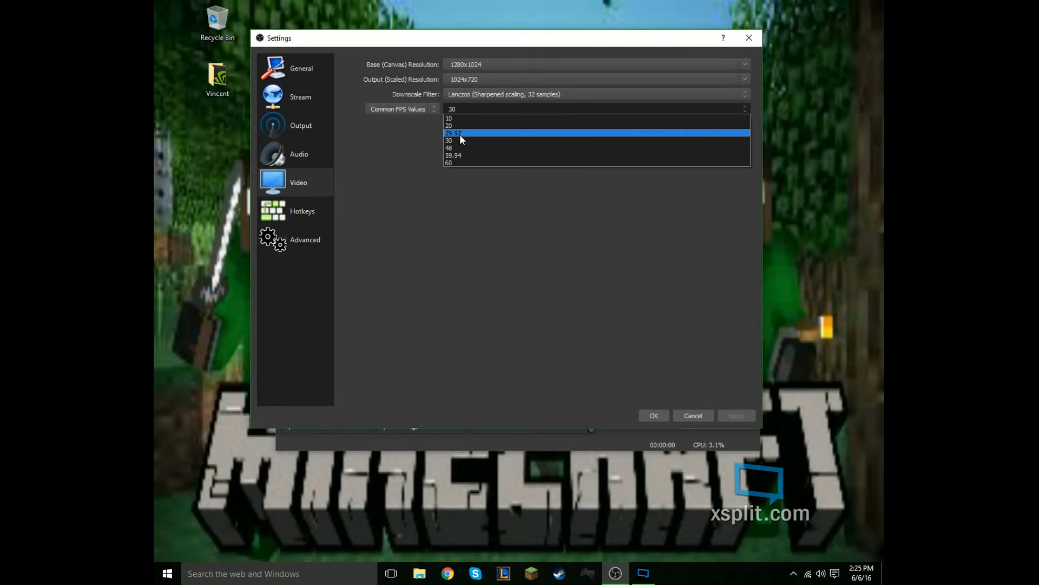
left_click(459, 142)
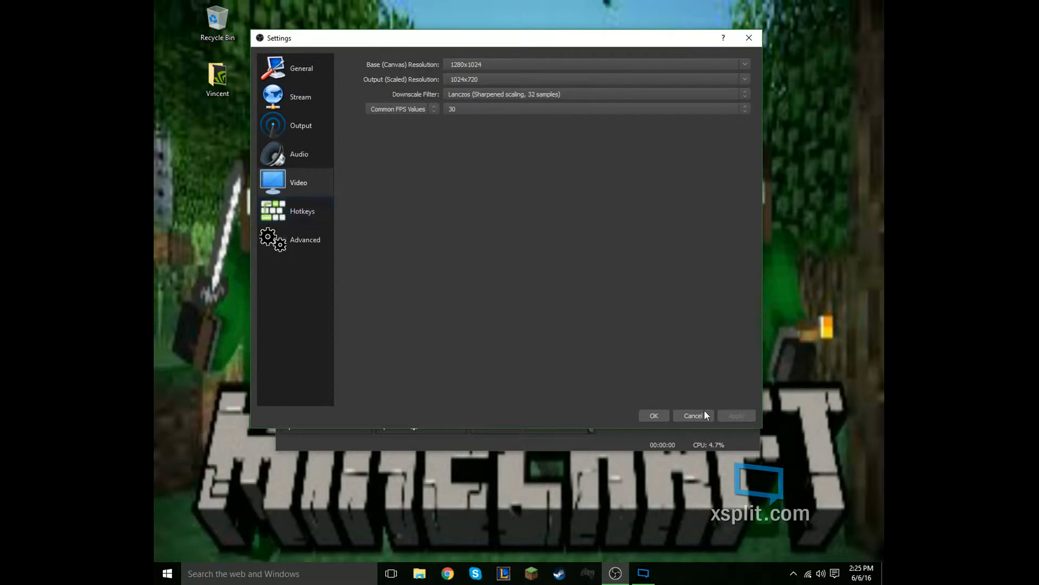
left_click(651, 415)
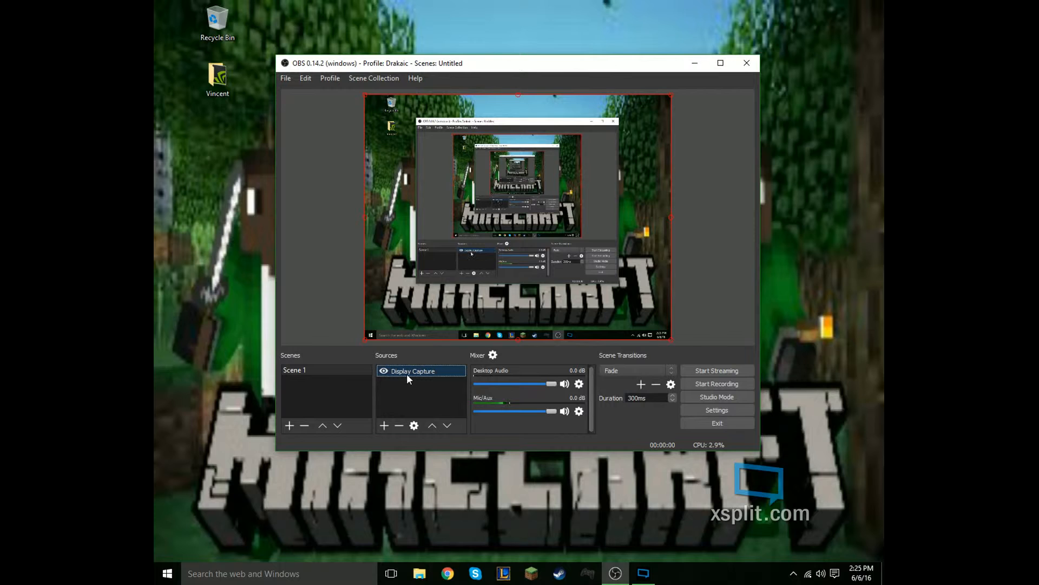
- Remove the existing Display Capture source from Scene 1
left_click(399, 426)
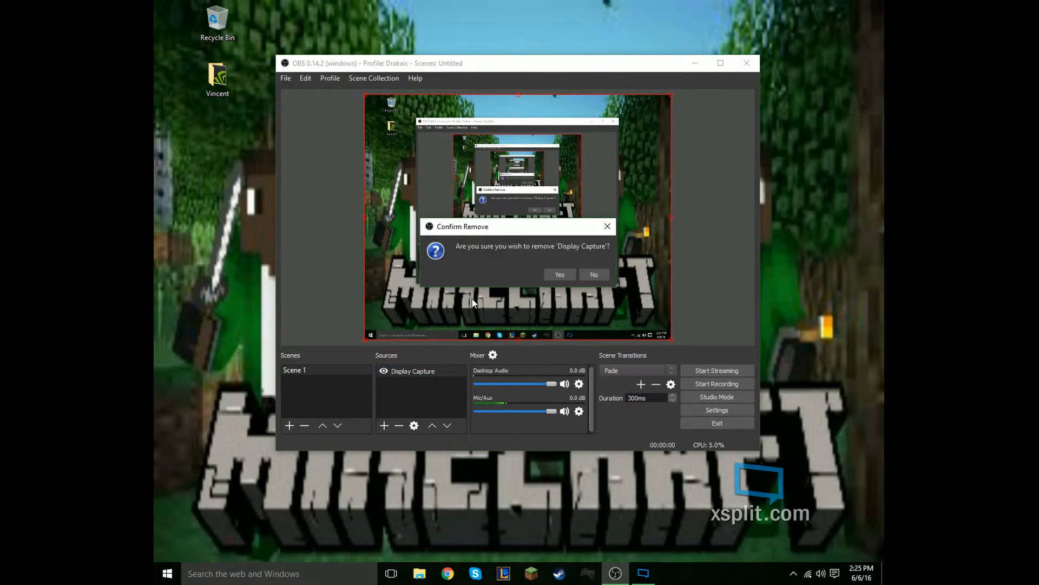
left_click(562, 274)
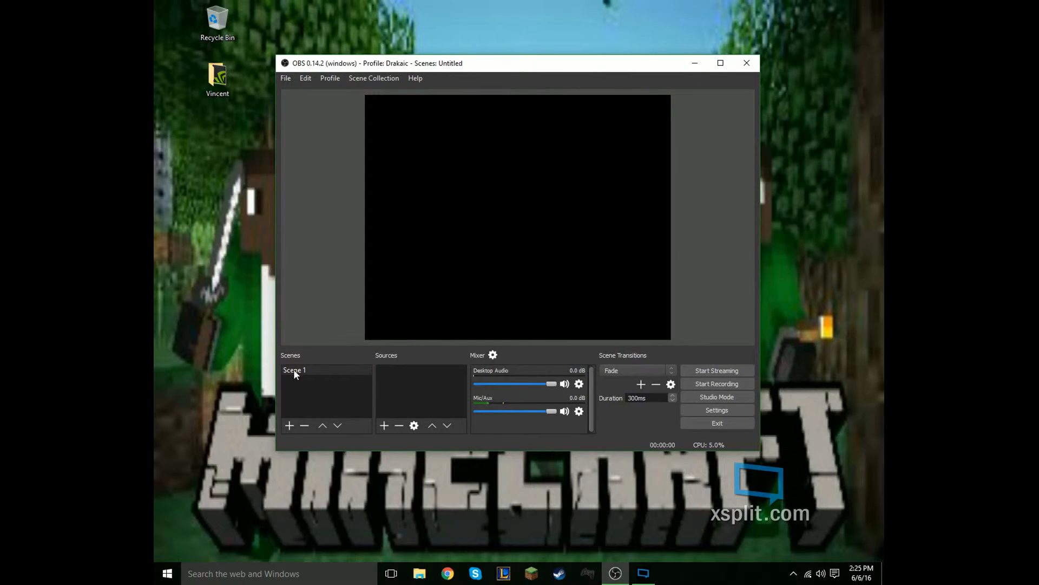
left_click(405, 381)
- Add a new Display Capture source under its default name, capturing Display 0 with the cursor included
left_click(383, 425)
left_click(385, 424)
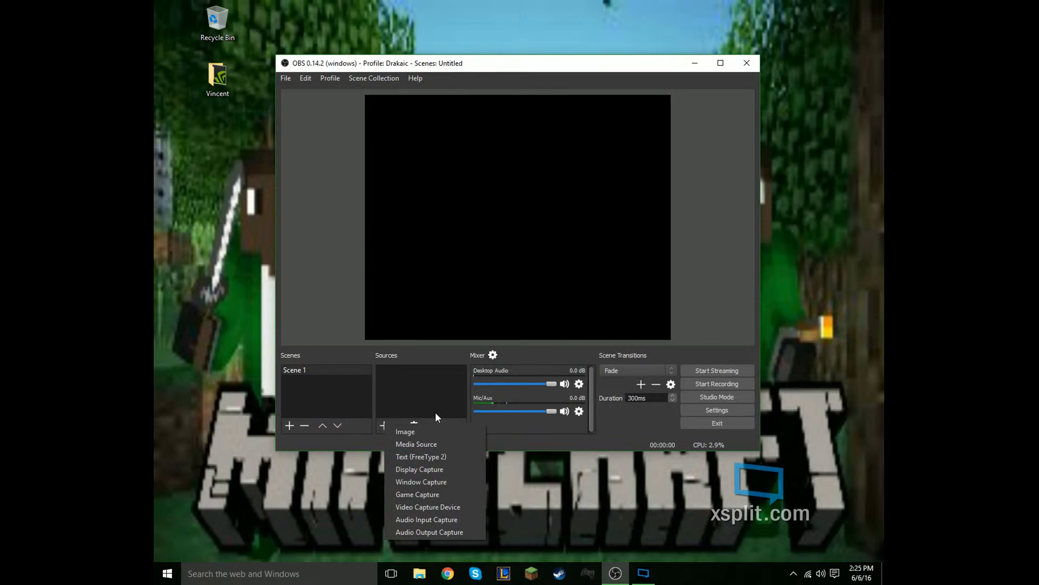
left_click(429, 470)
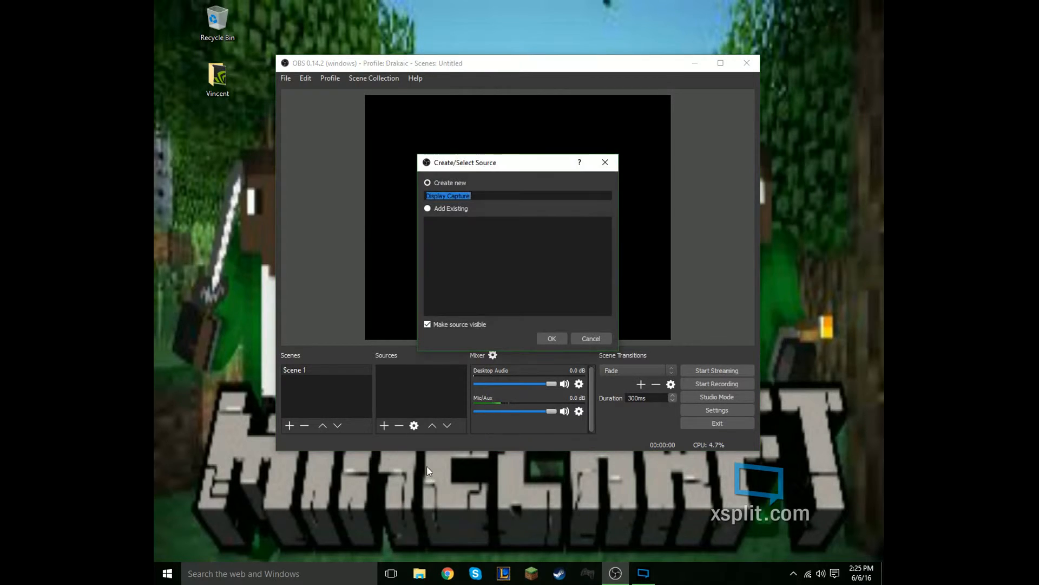
left_click(481, 194)
left_click(549, 337)
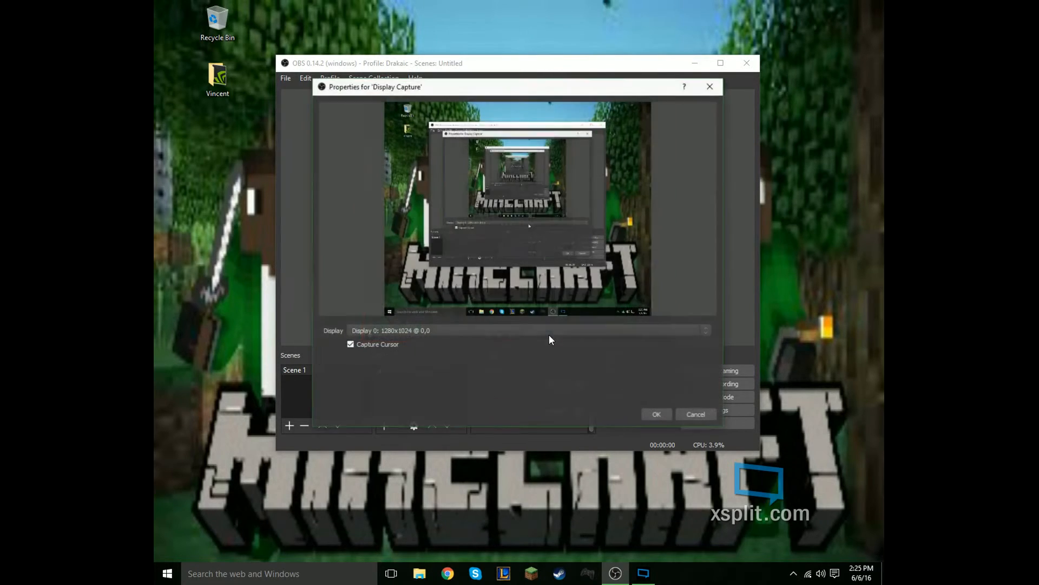
left_click(390, 331)
left_click(391, 332)
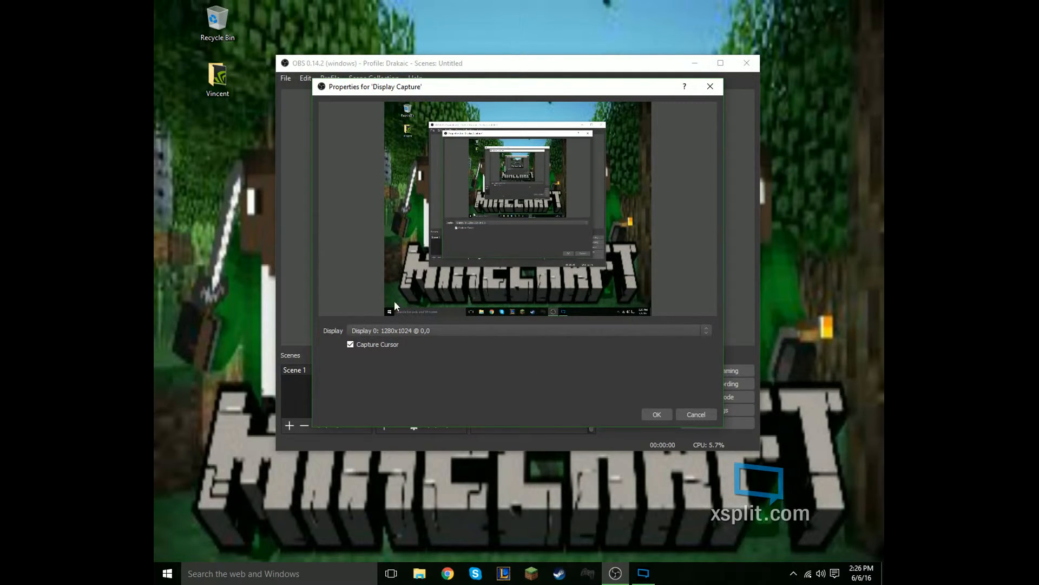
left_click(463, 333)
left_click(460, 342)
left_click(655, 414)
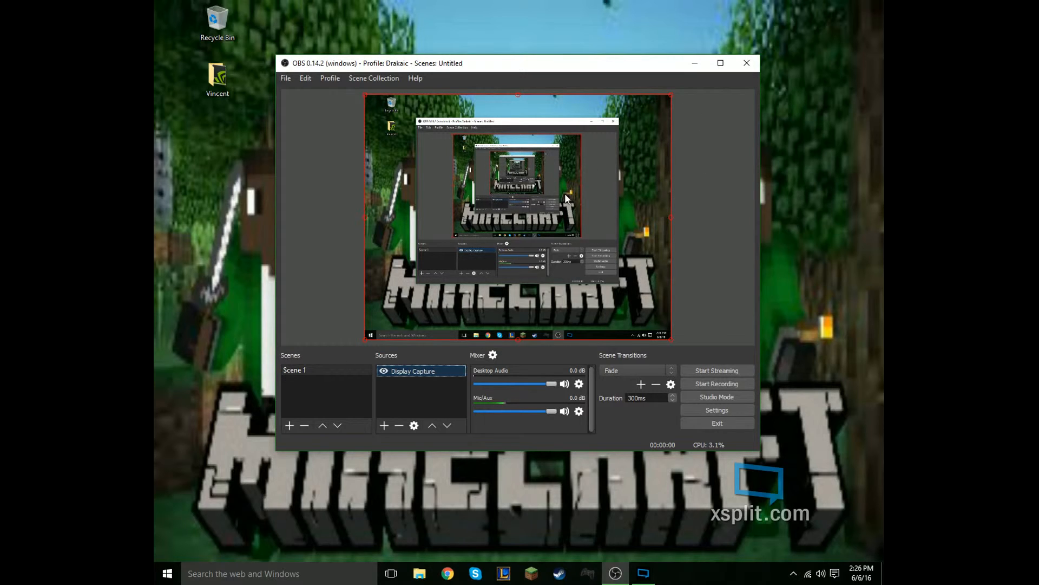
- Delete the newly added Display Capture source, leaving the sources list empty
left_click(384, 425)
left_click(395, 393)
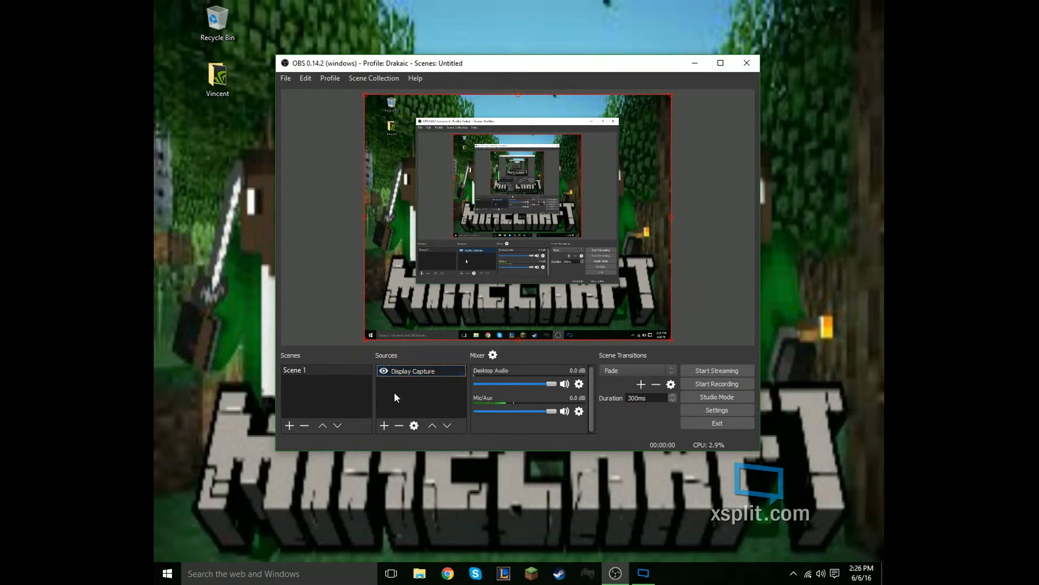
left_click(399, 425)
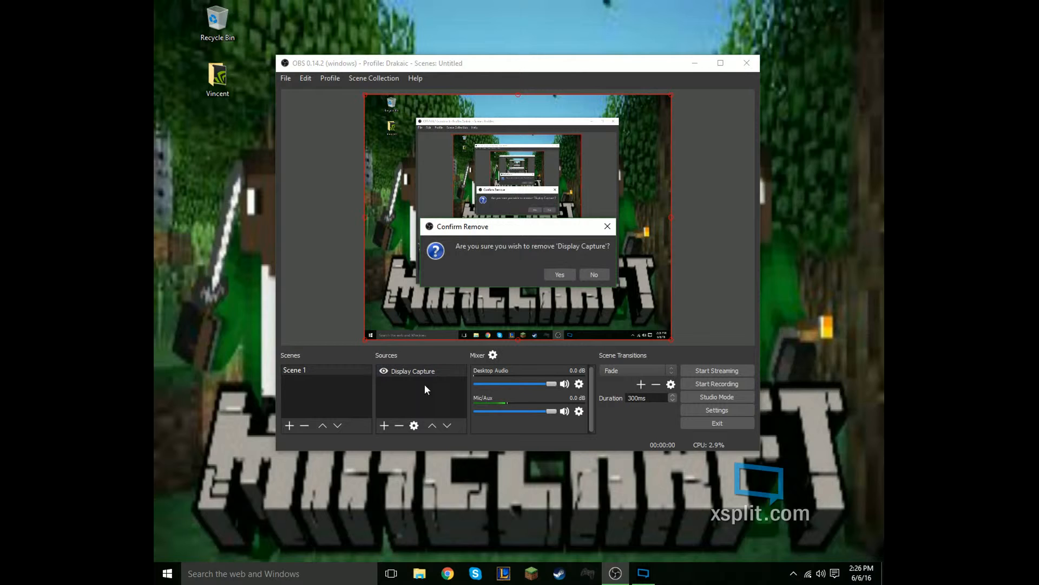
left_click(557, 276)
- Create a Window Capture source under its default name and dismiss its properties without choosing a window
left_click(385, 424)
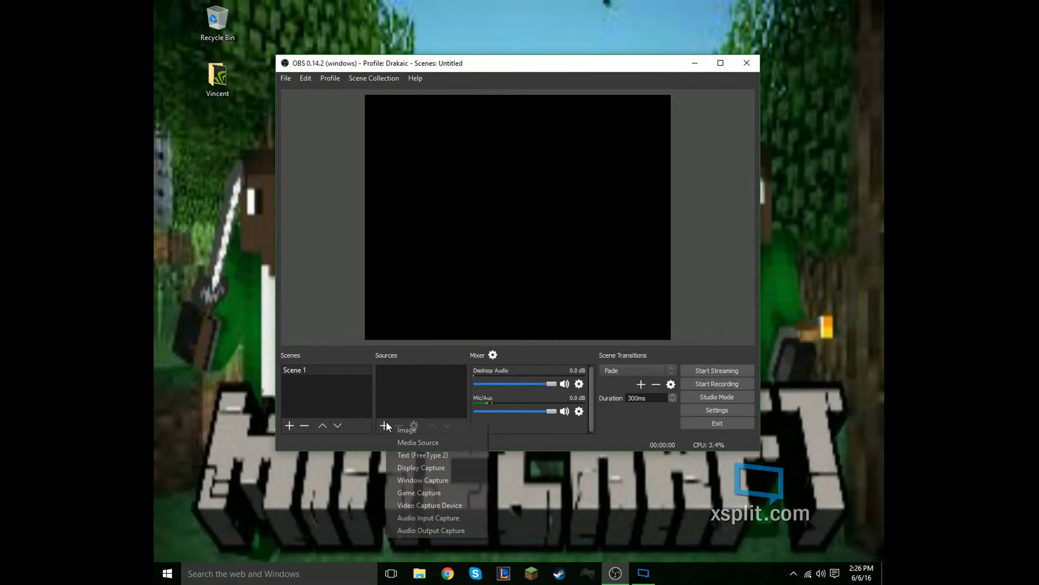
left_click(420, 481)
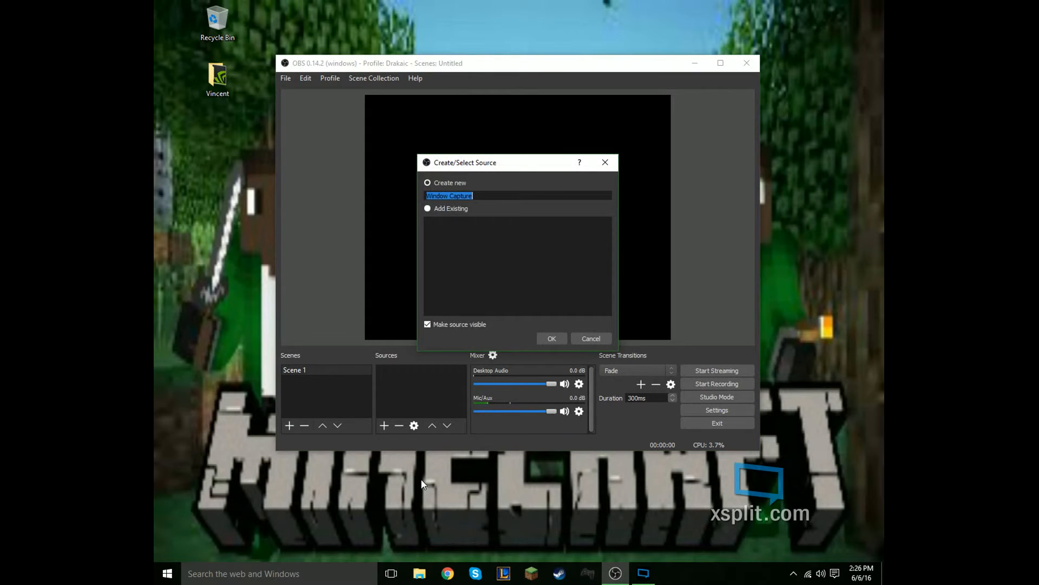
left_click(552, 338)
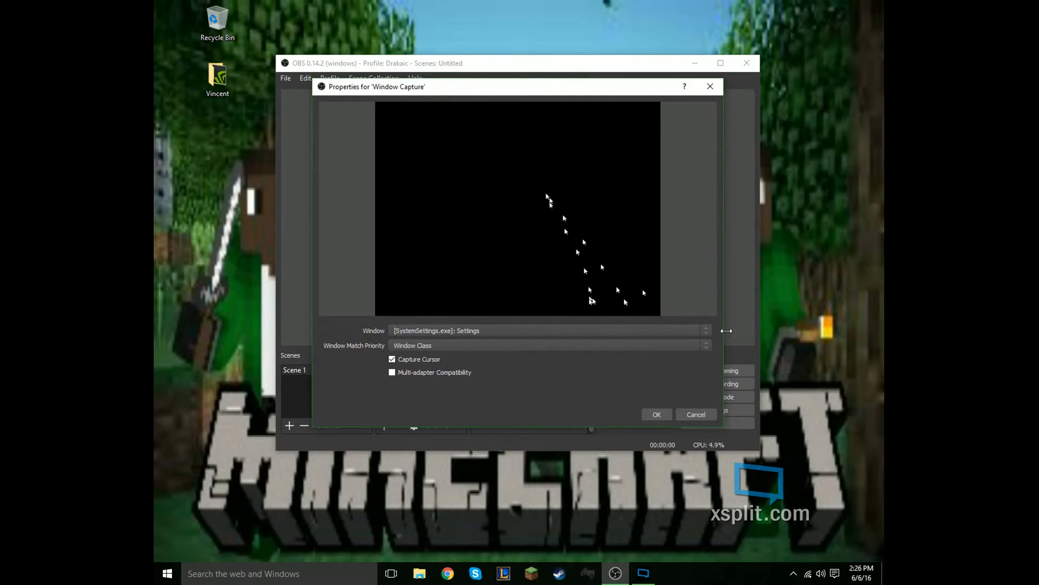
left_click(696, 414)
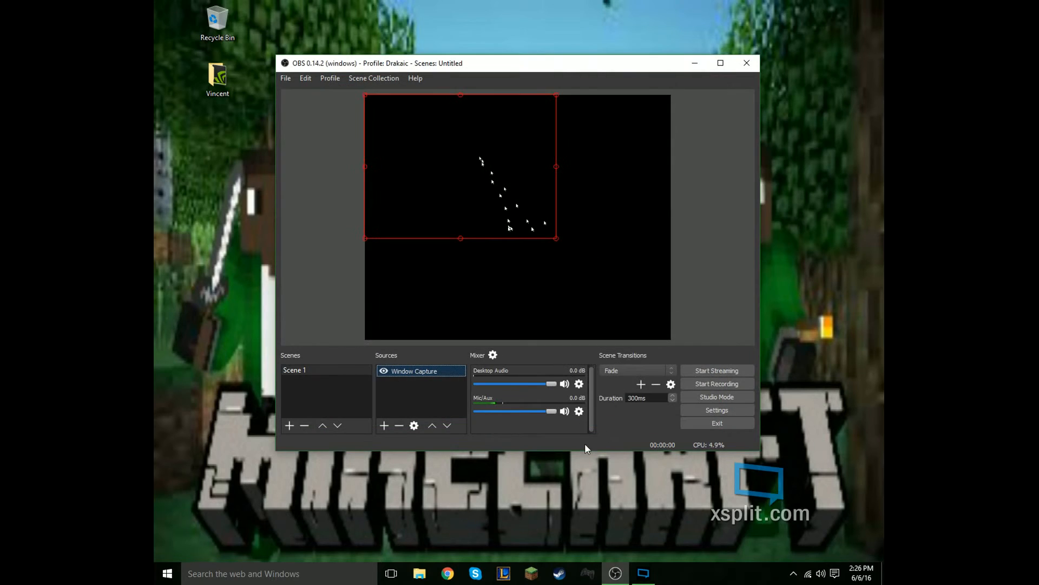
- Launch League of Legends and bring the OBS window back to the front
left_click(503, 575)
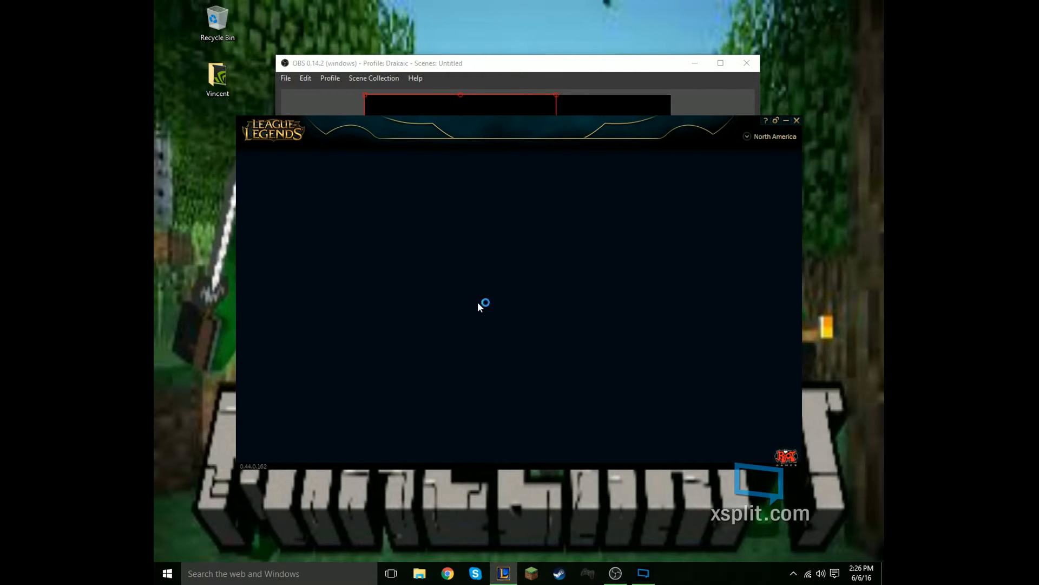
left_click(592, 74)
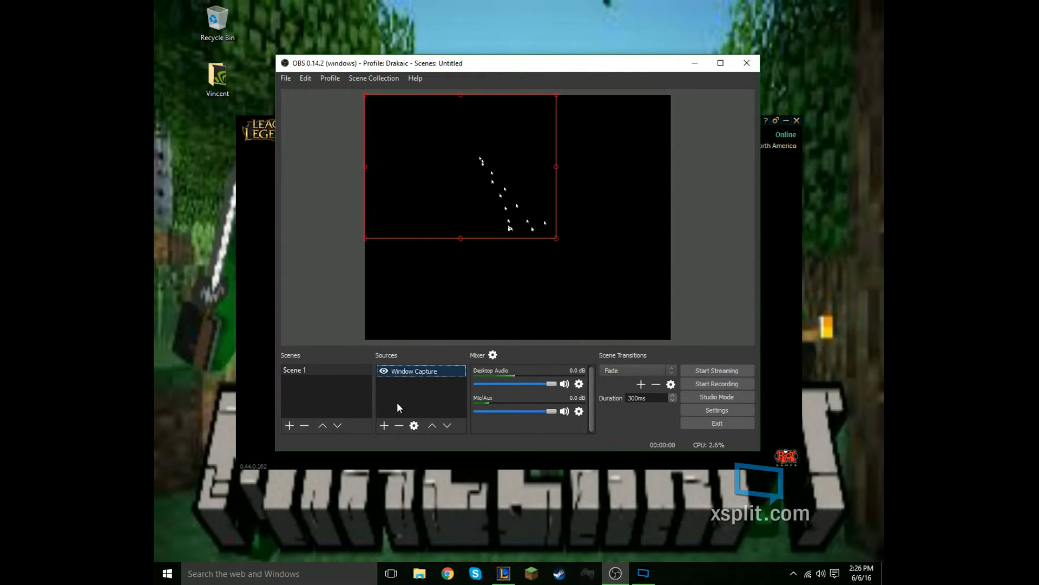
- Replace the Window Capture source with a new one that captures the [LoLPatcherUx.exe]: LoL Patcher window
left_click(399, 425)
left_click(559, 275)
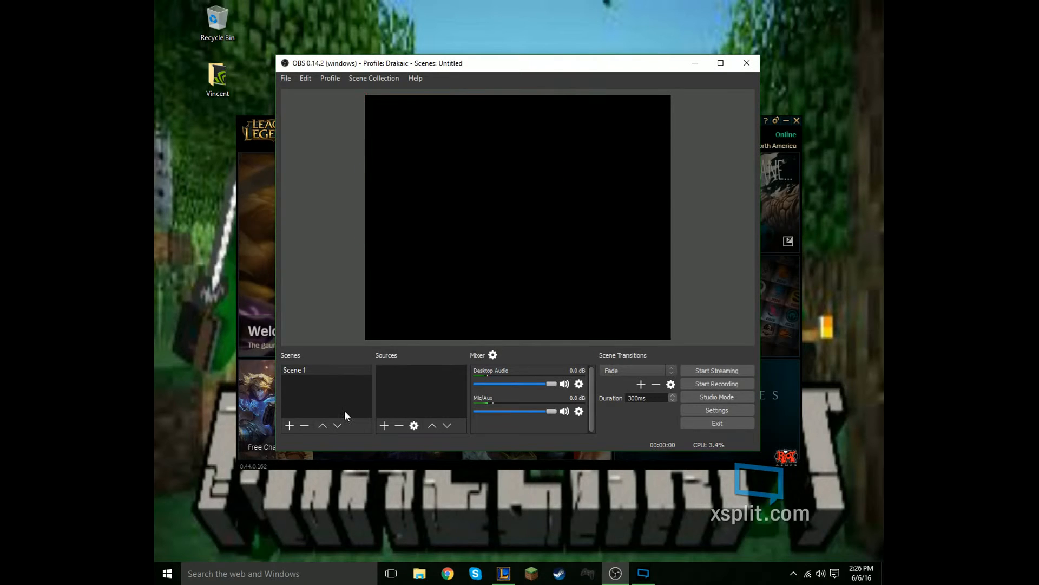
left_click(385, 426)
left_click(414, 484)
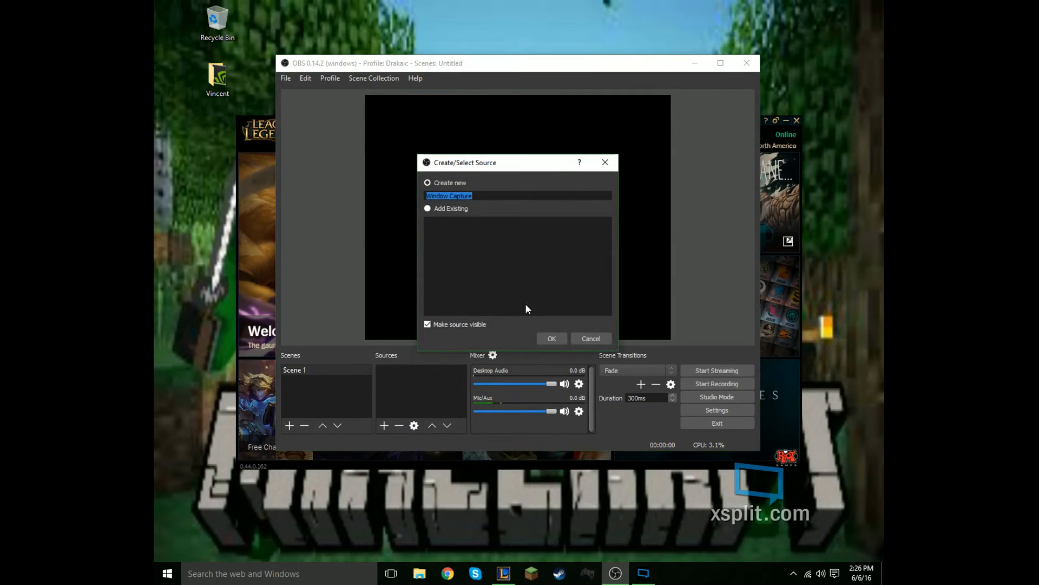
left_click(551, 338)
left_click(431, 331)
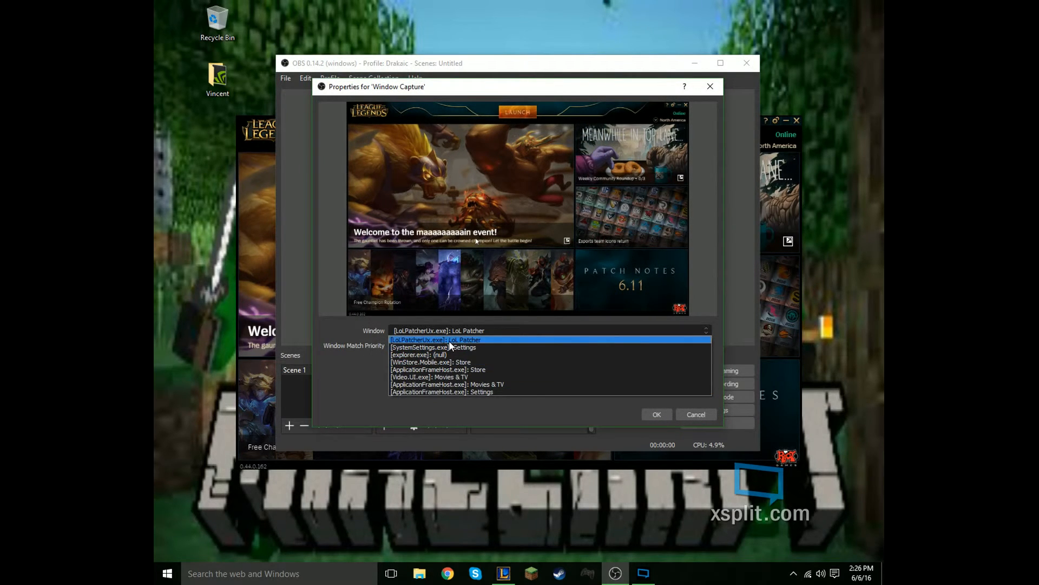
left_click(450, 340)
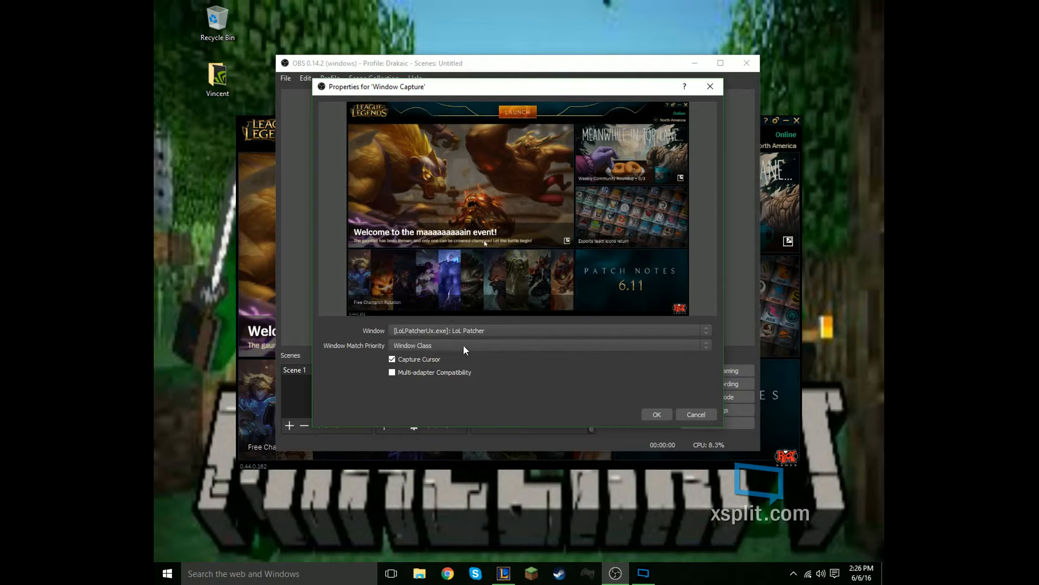
left_click(665, 415)
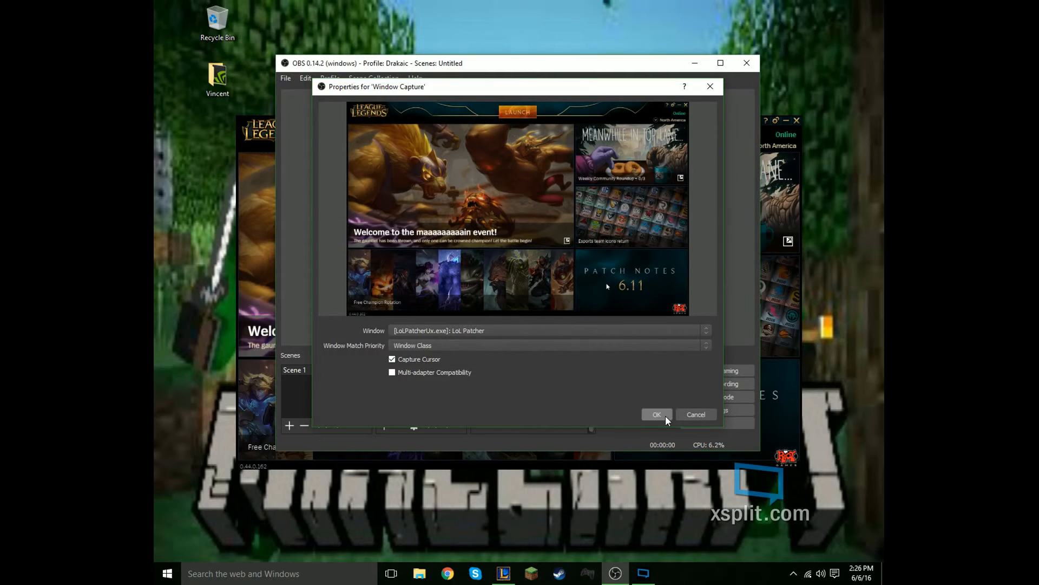
- Enlarge the captured League of Legends window slightly in the preview by its lower corner
left_click(607, 245)
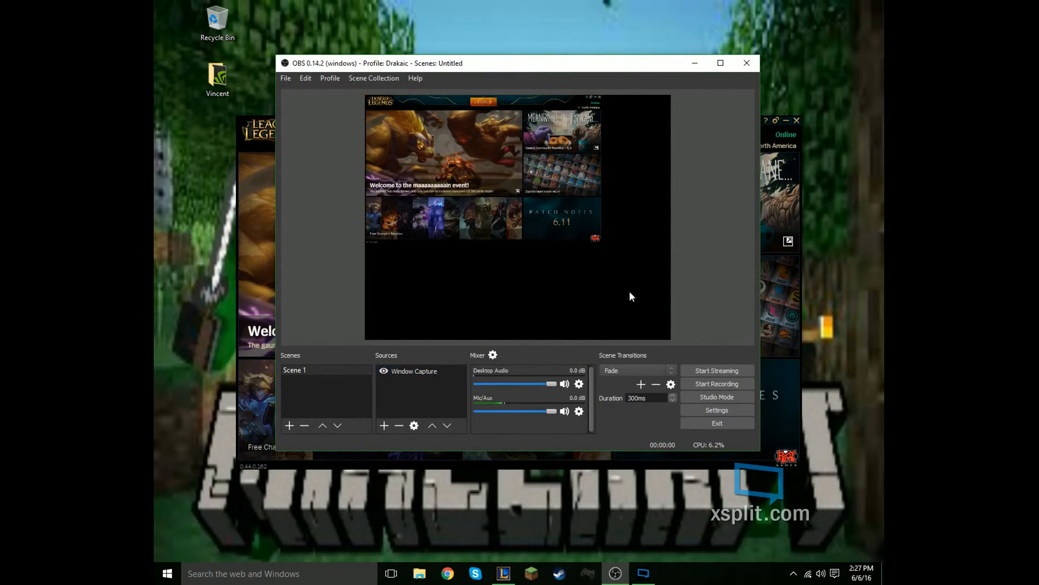
mouse_move(600, 245)
left_mouse_down()
mouse_move(630, 294)
mouse_move(714, 318)
mouse_move(612, 250)
left_mouse_up()
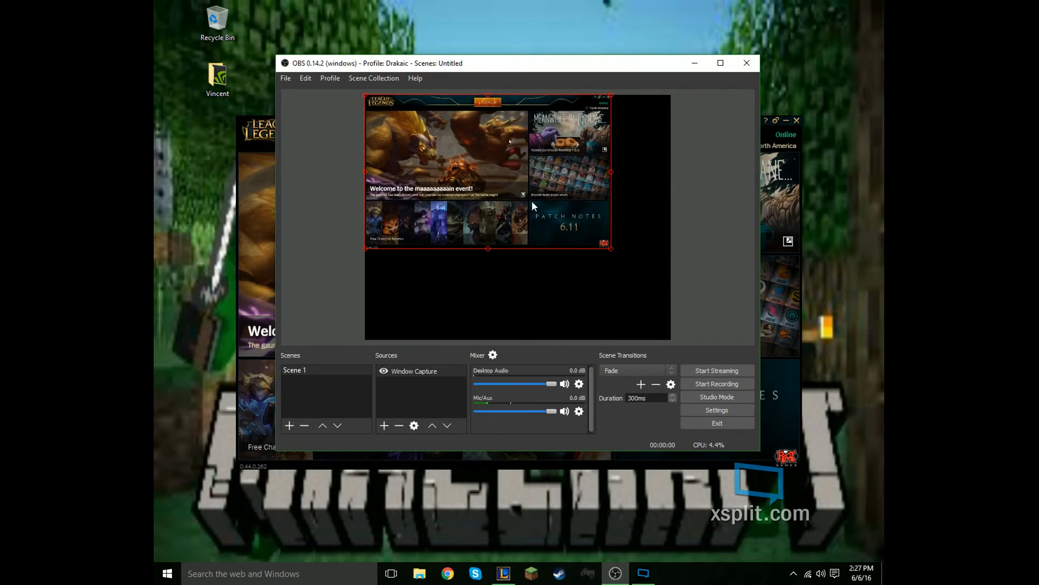
- Remove the Window Capture source from Scene 1 and view the source types that can be added, including Game Capture
left_click(418, 370)
left_click(398, 427)
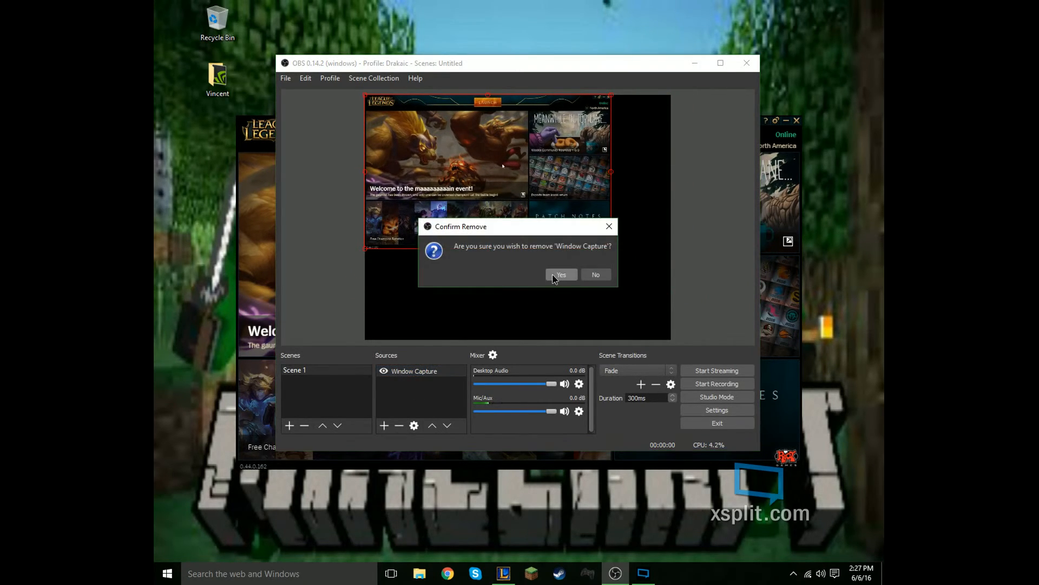
left_click(572, 273)
left_click(385, 426)
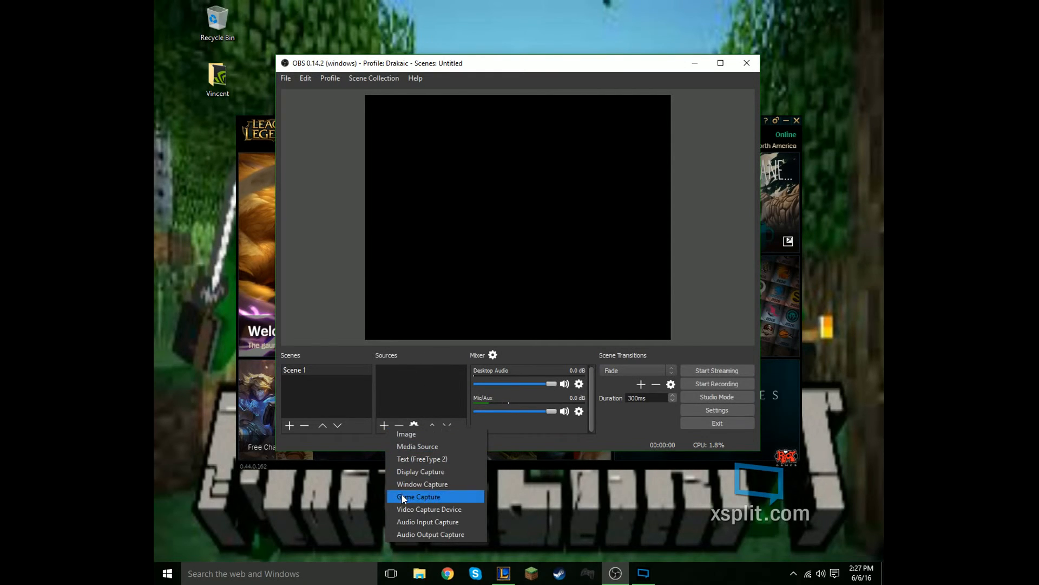
left_click(422, 371)
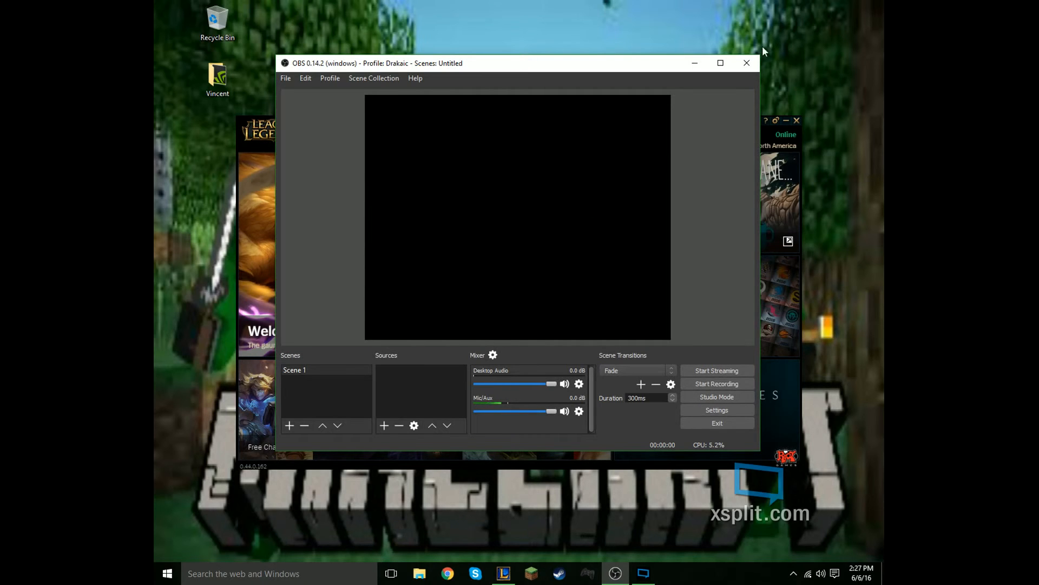
- Close OBS and the League of Legends patcher to return to the desktop
left_click(746, 63)
left_click(796, 120)
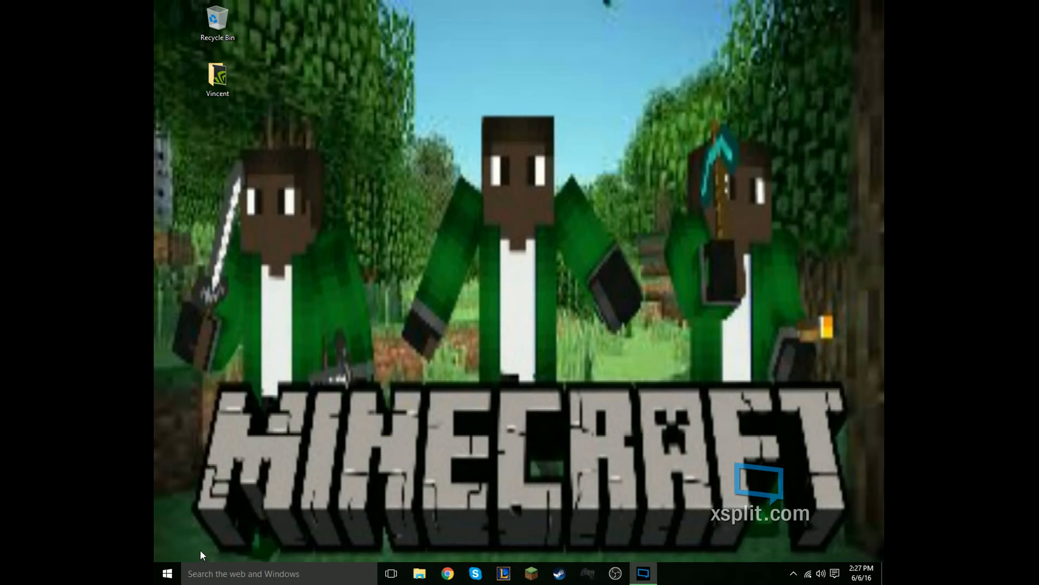
- Open the Headset Mic's properties from the Windows recording devices and review its listen settings, microphone level and boost
right_click(822, 576)
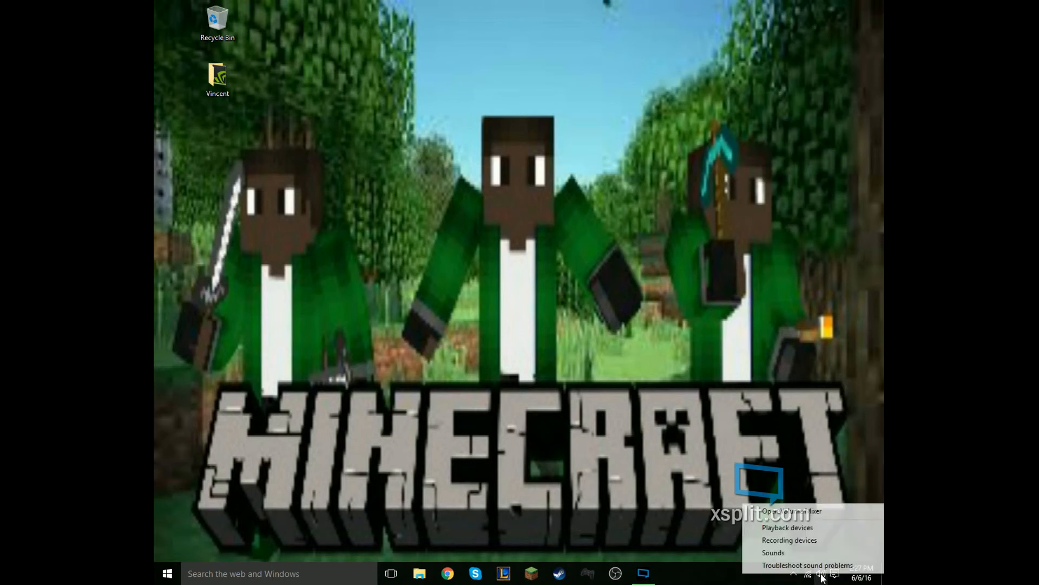
left_click(798, 542)
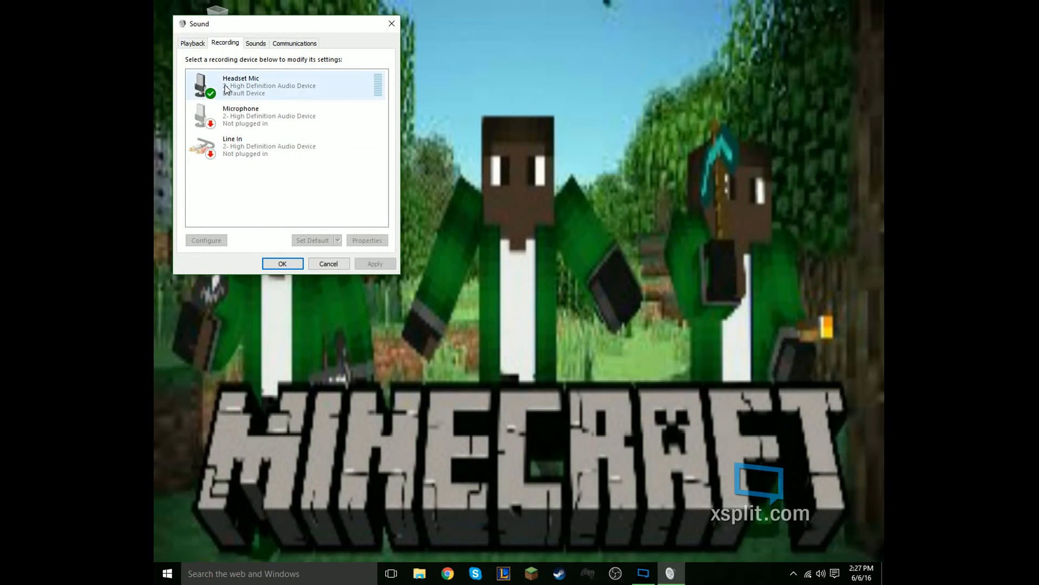
left_click(226, 89)
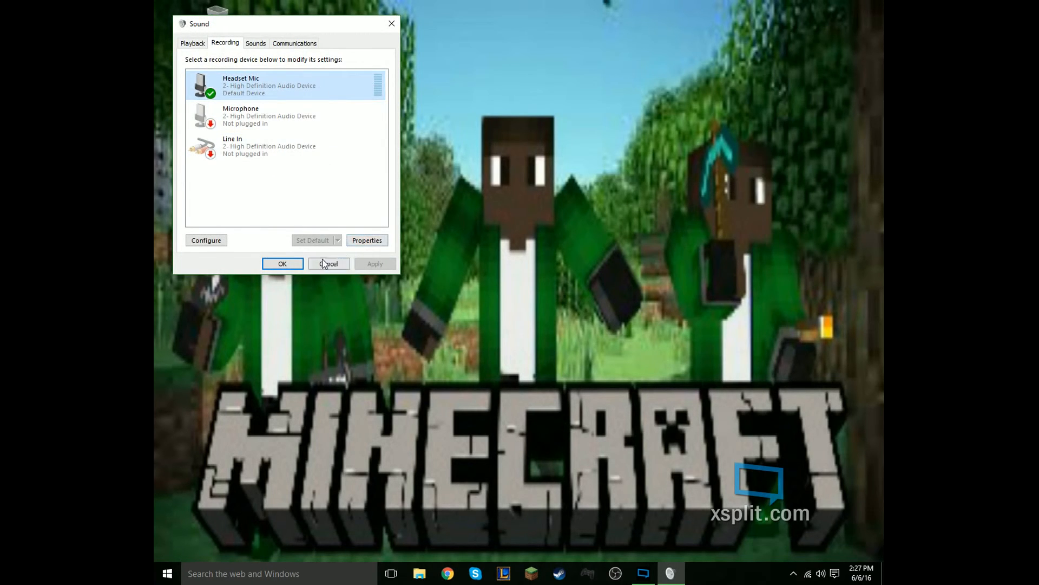
left_click(367, 239)
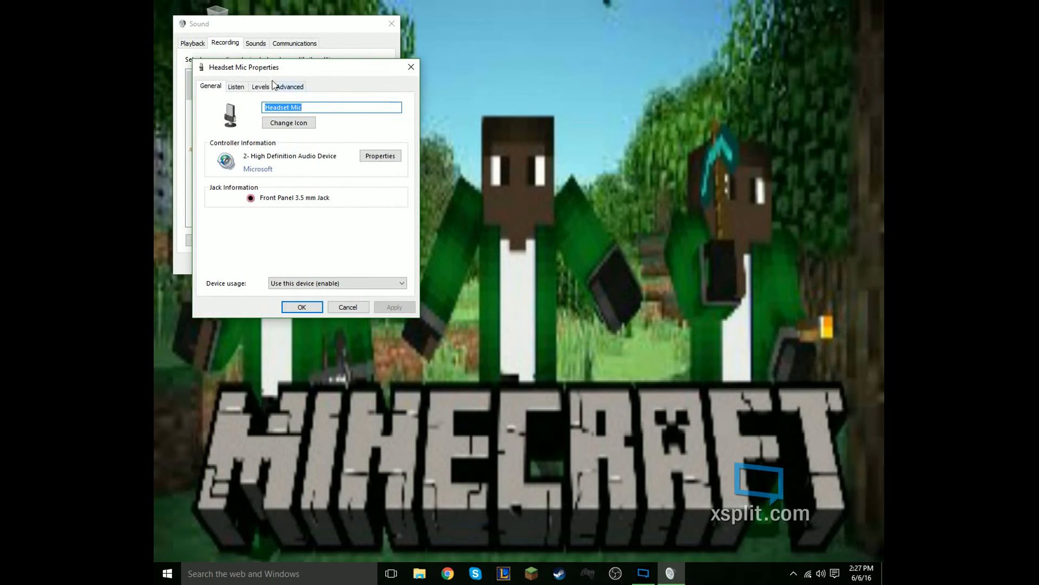
left_click(236, 87)
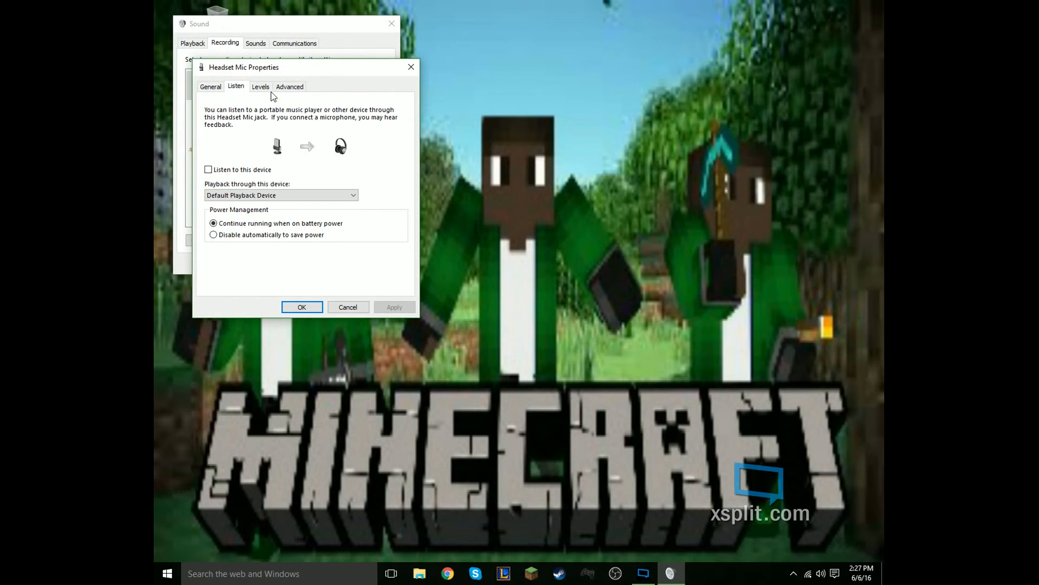
left_click(267, 89)
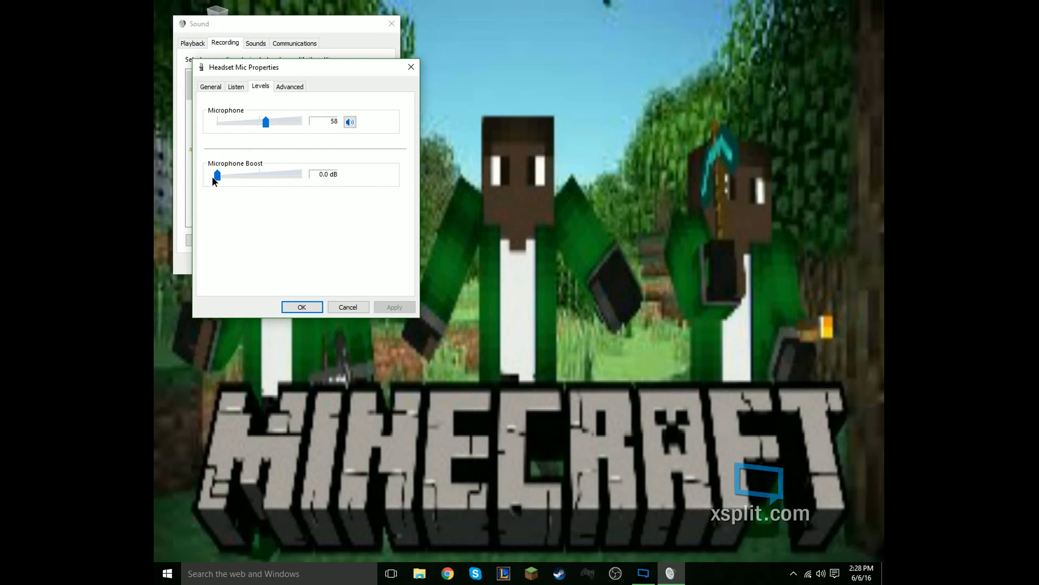
- Review the sample rate and bit depth choices for the Headset Mic's default format, and close the sound dialogs
left_click(290, 87)
left_click(293, 140)
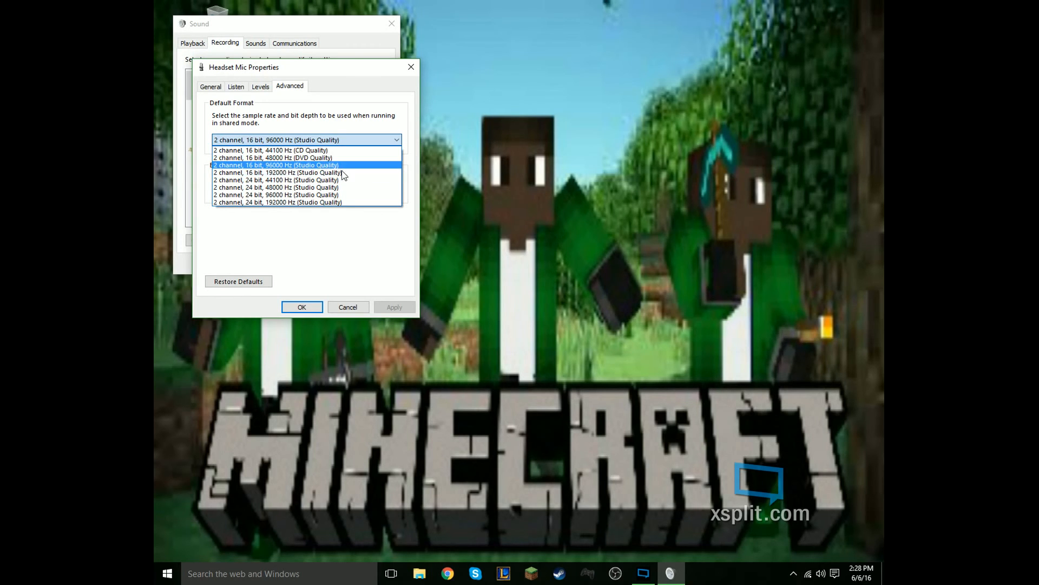
left_click(306, 265)
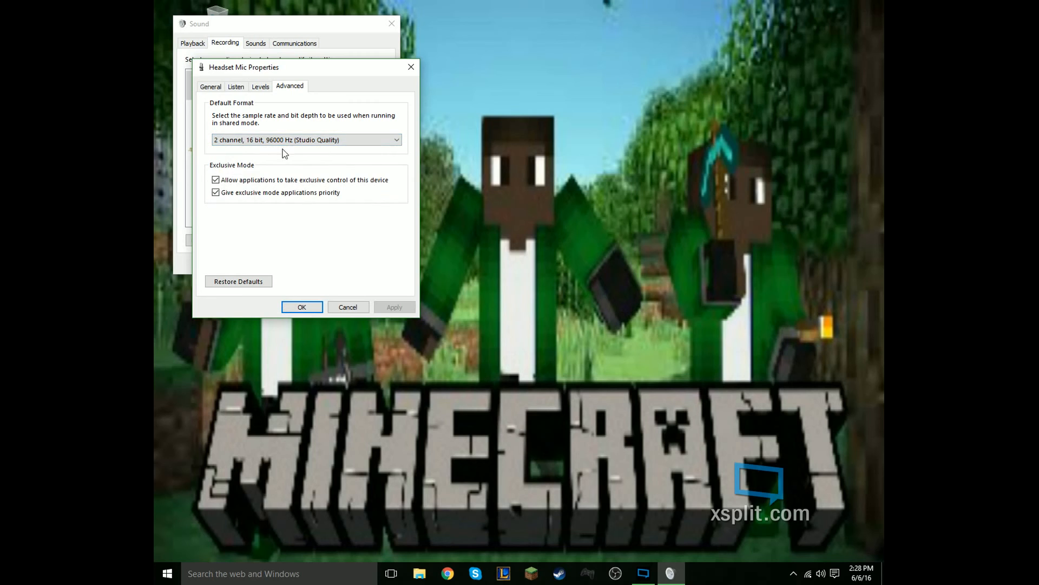
left_click(306, 307)
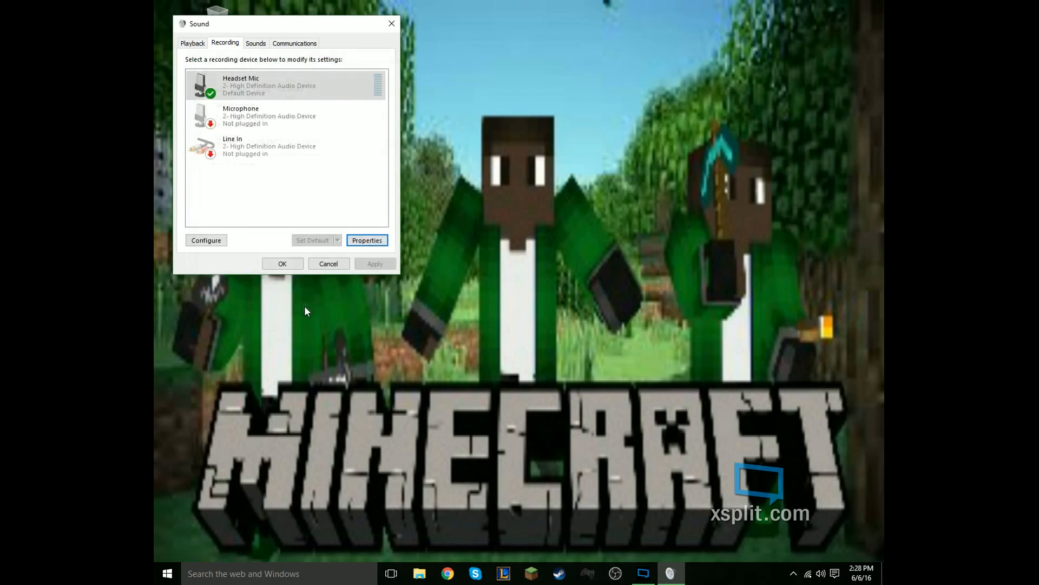
left_click(386, 21)
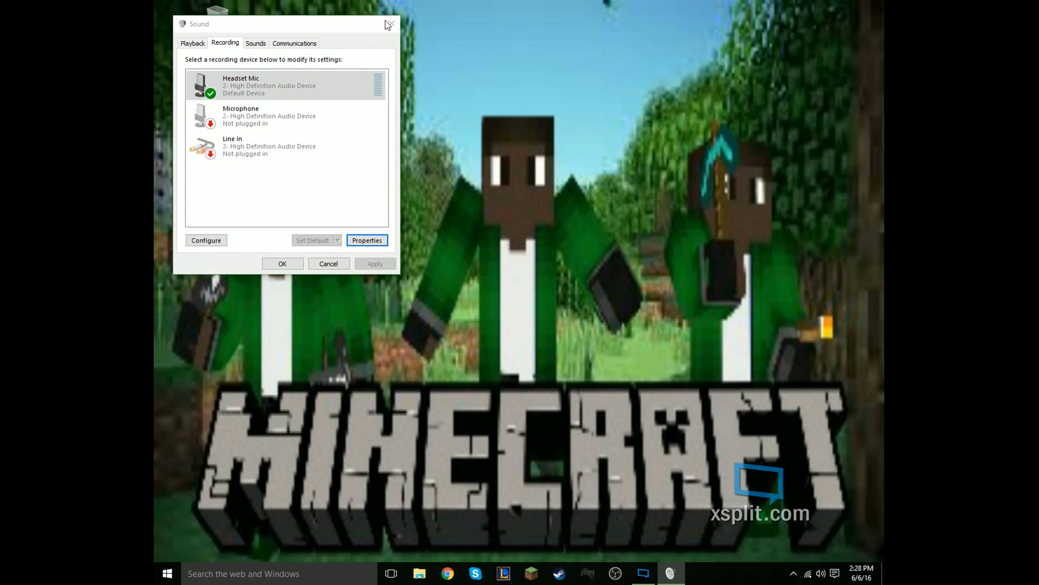